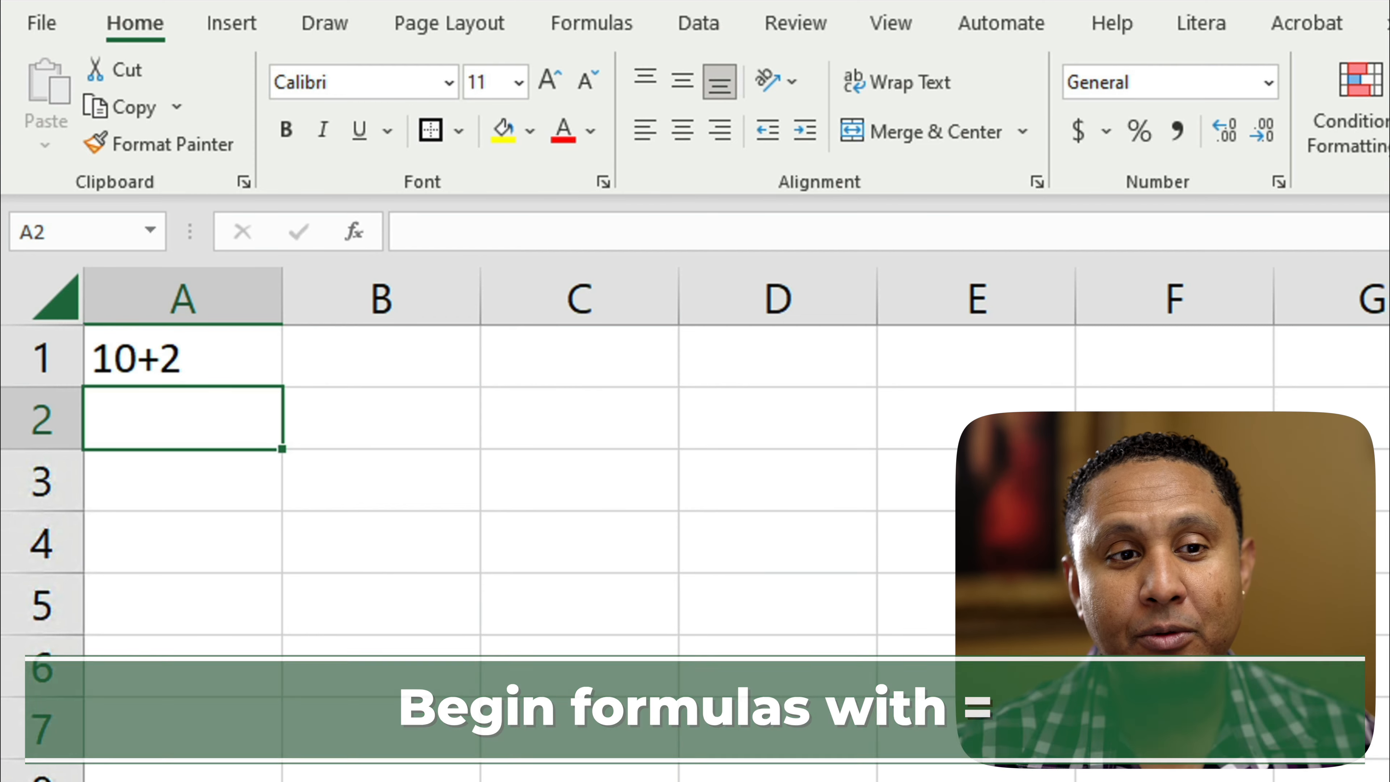
# Step: Replace the plain text in cell A1 with the formula =10+2
pyautogui.click(183, 357)
pyautogui.write('=')
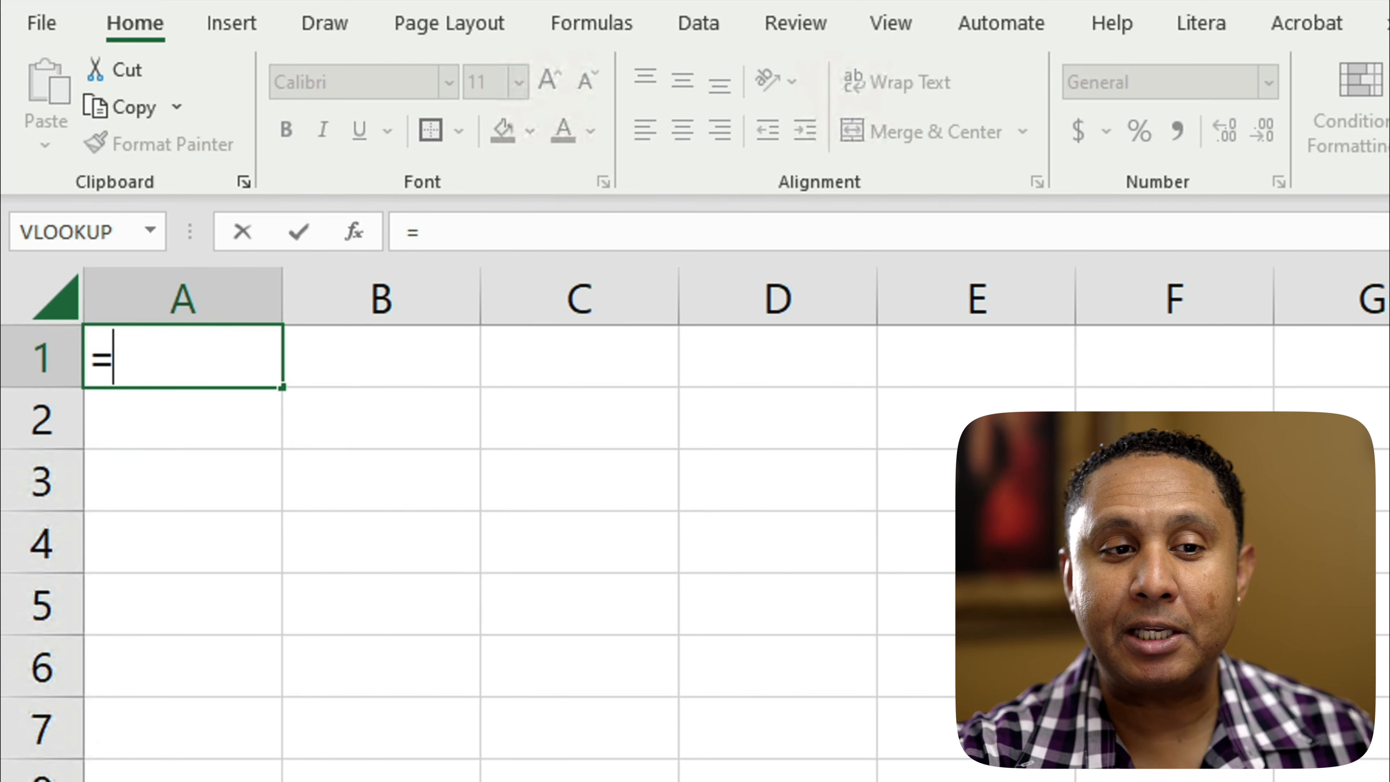
pyautogui.write('10+2')
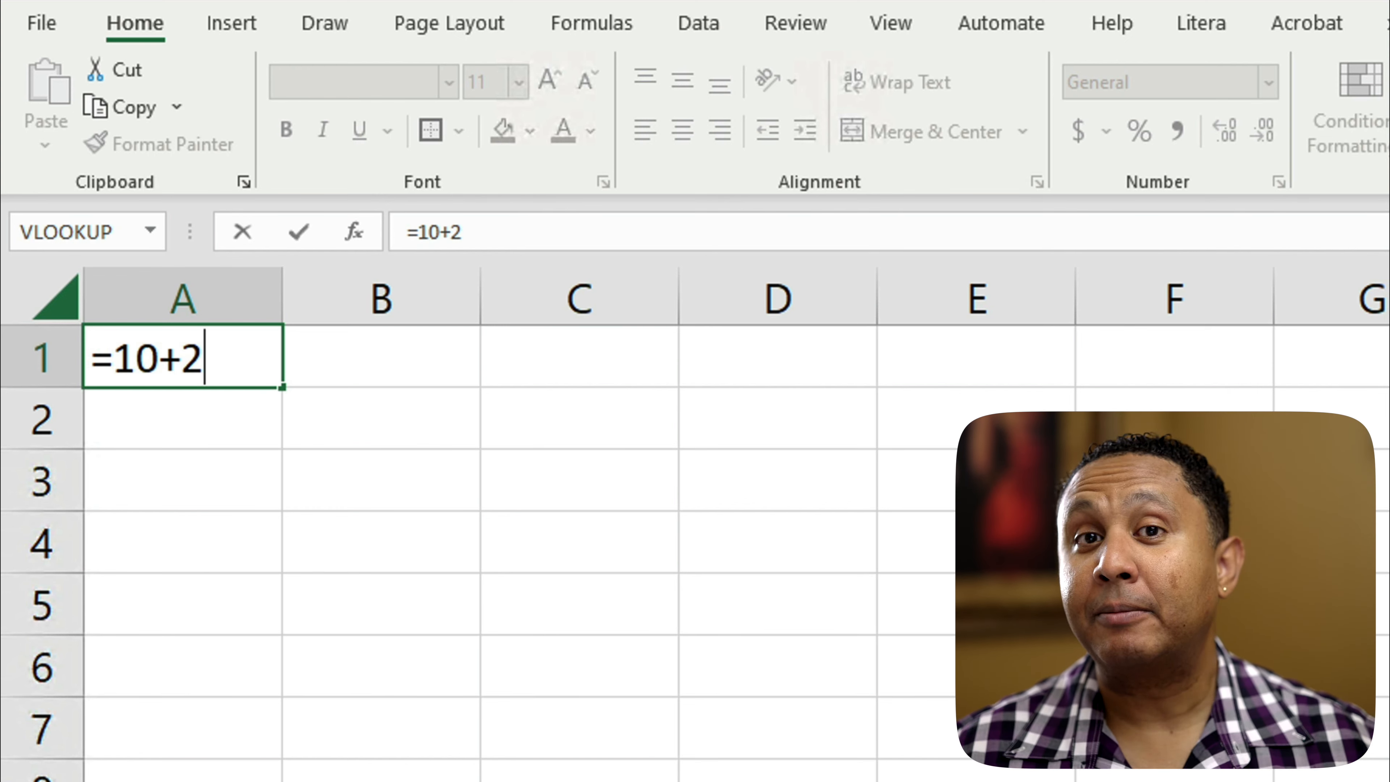
pyautogui.press('Return')
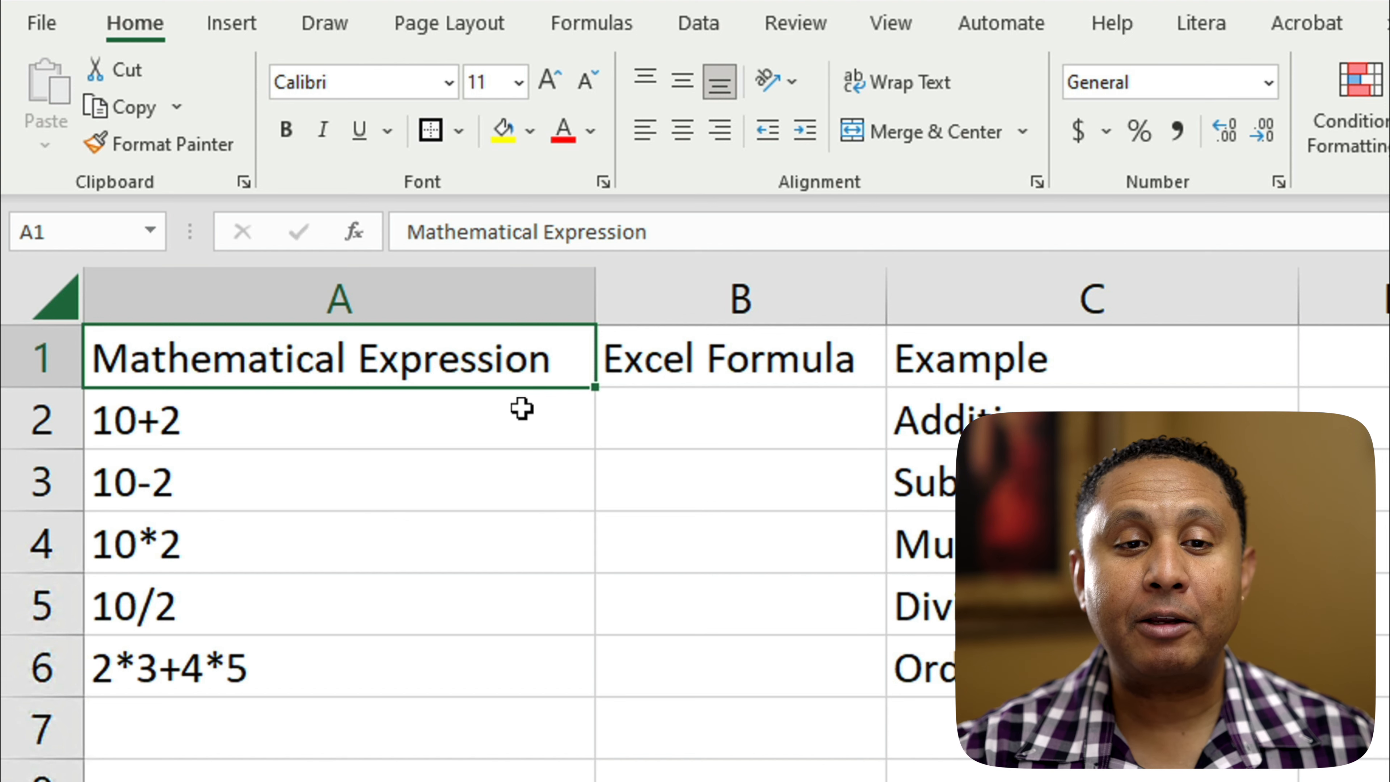
# Step: Enter the addition formula =10+2 in cell B2 of the Excel Formula column
pyautogui.click(724, 423)
pyautogui.write('=')
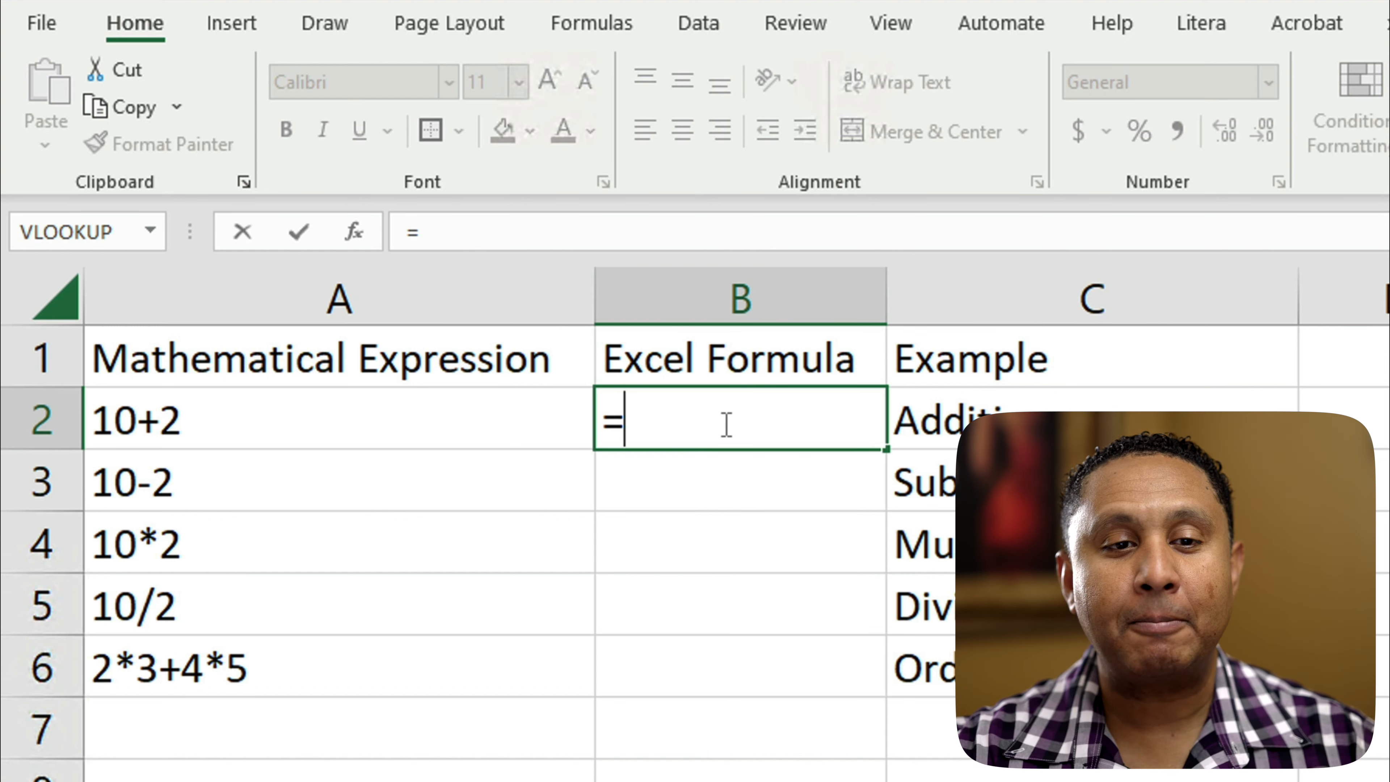
pyautogui.write('10')
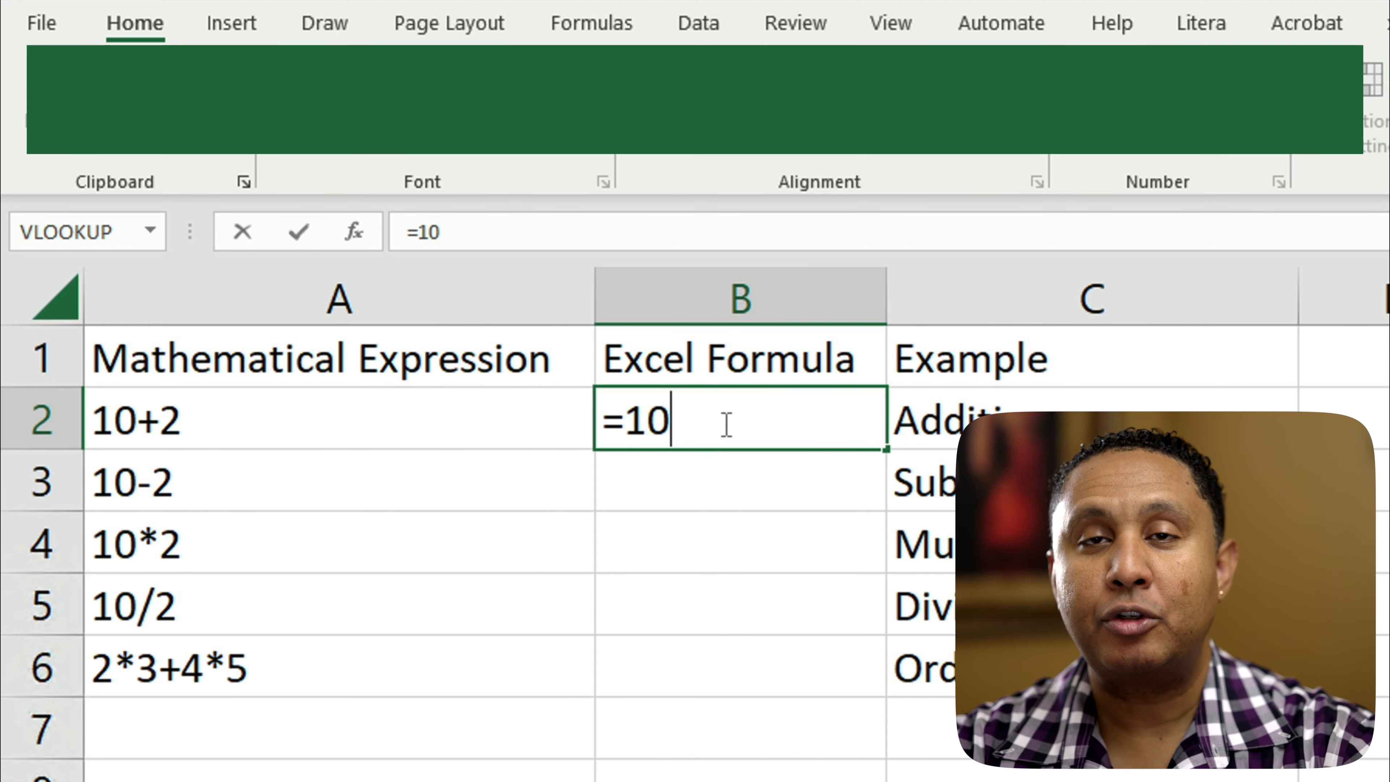
pyautogui.write('+2')
pyautogui.press('Return')
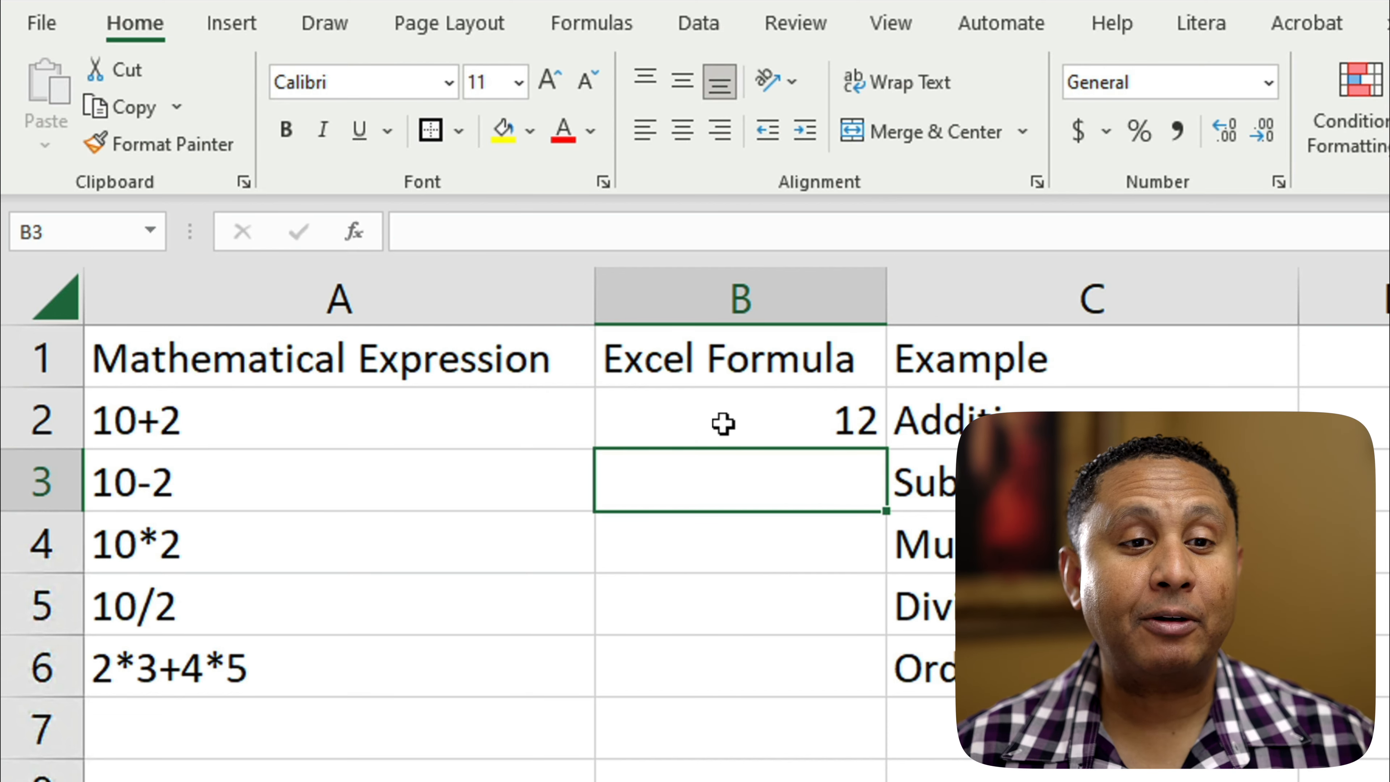
# Step: Enter the subtraction formula =10-2 in cell B3 and the multiplication formula =10*2 in cell B4
pyautogui.write('=10-2')
pyautogui.press('Return')
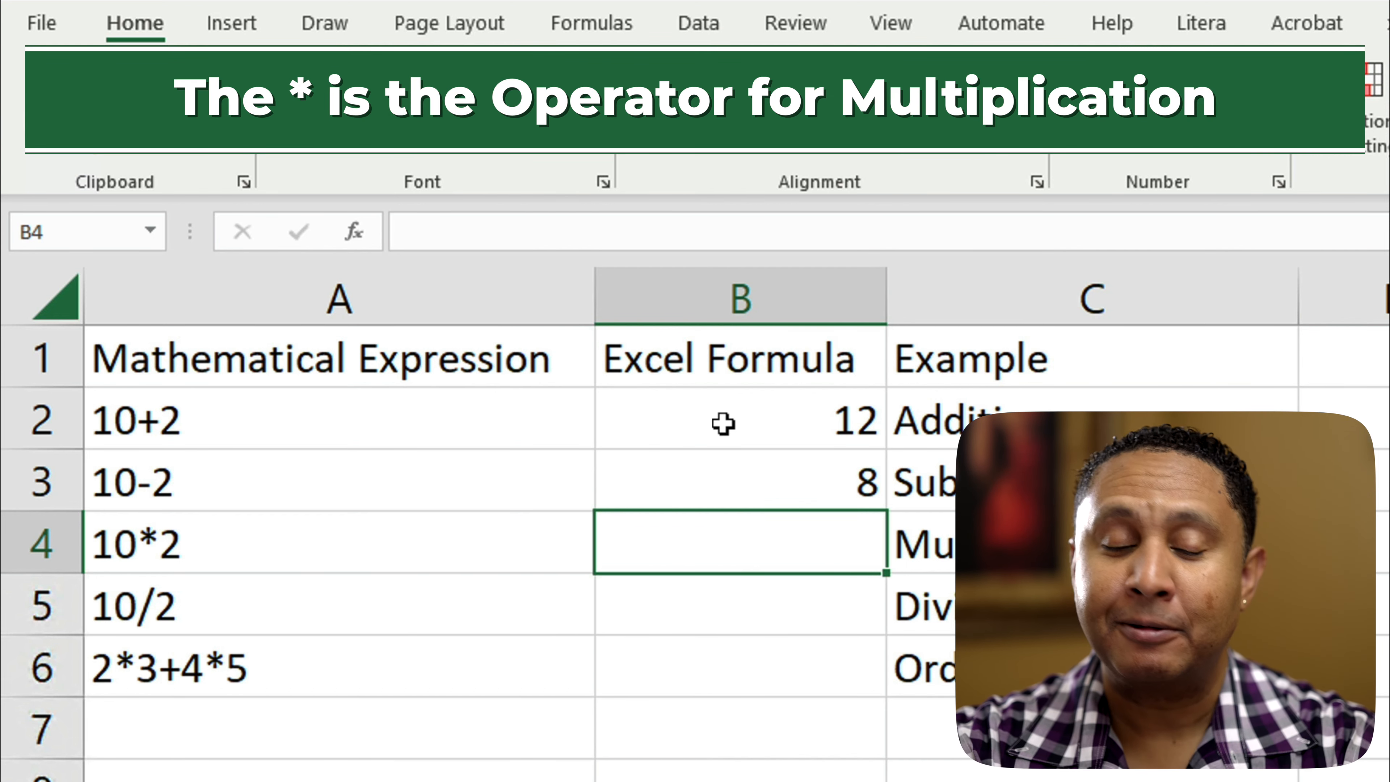
pyautogui.write('=10')
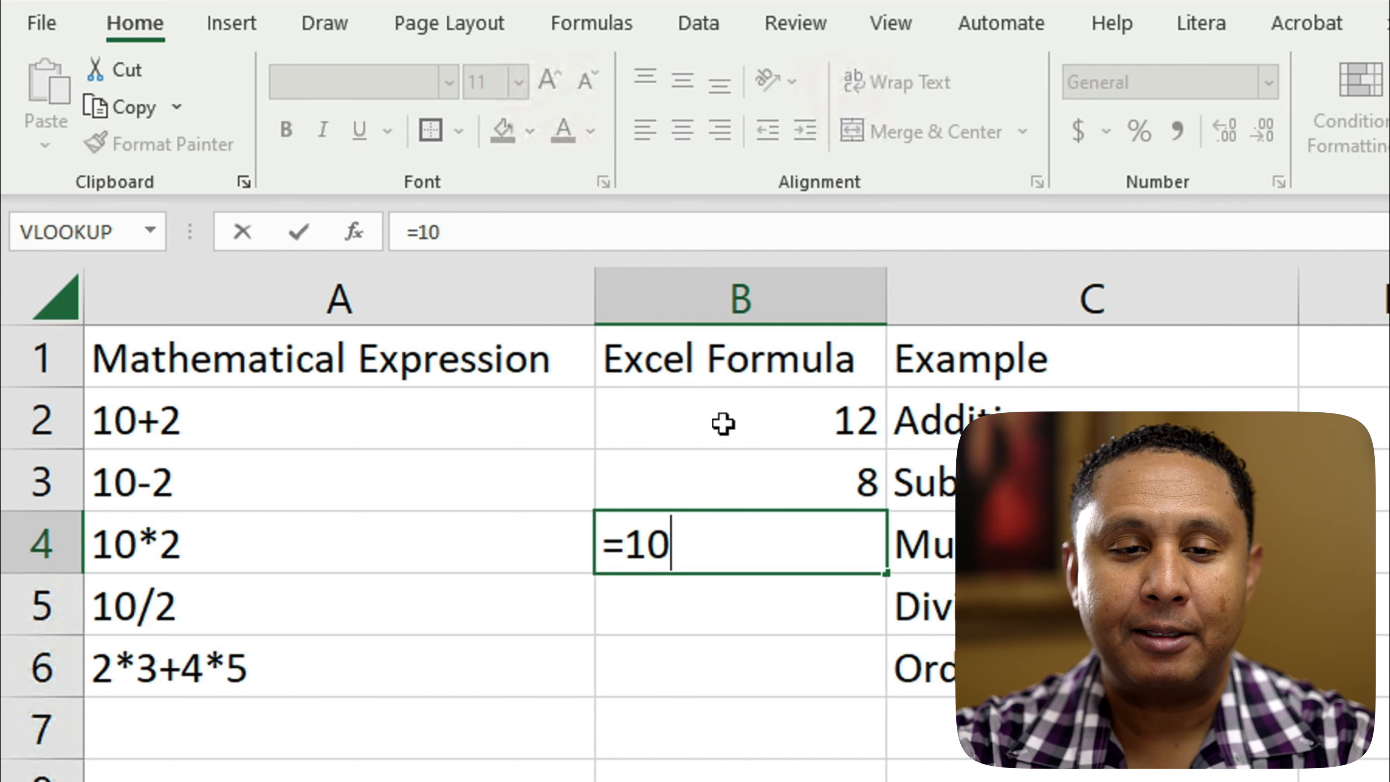
pyautogui.write('*2')
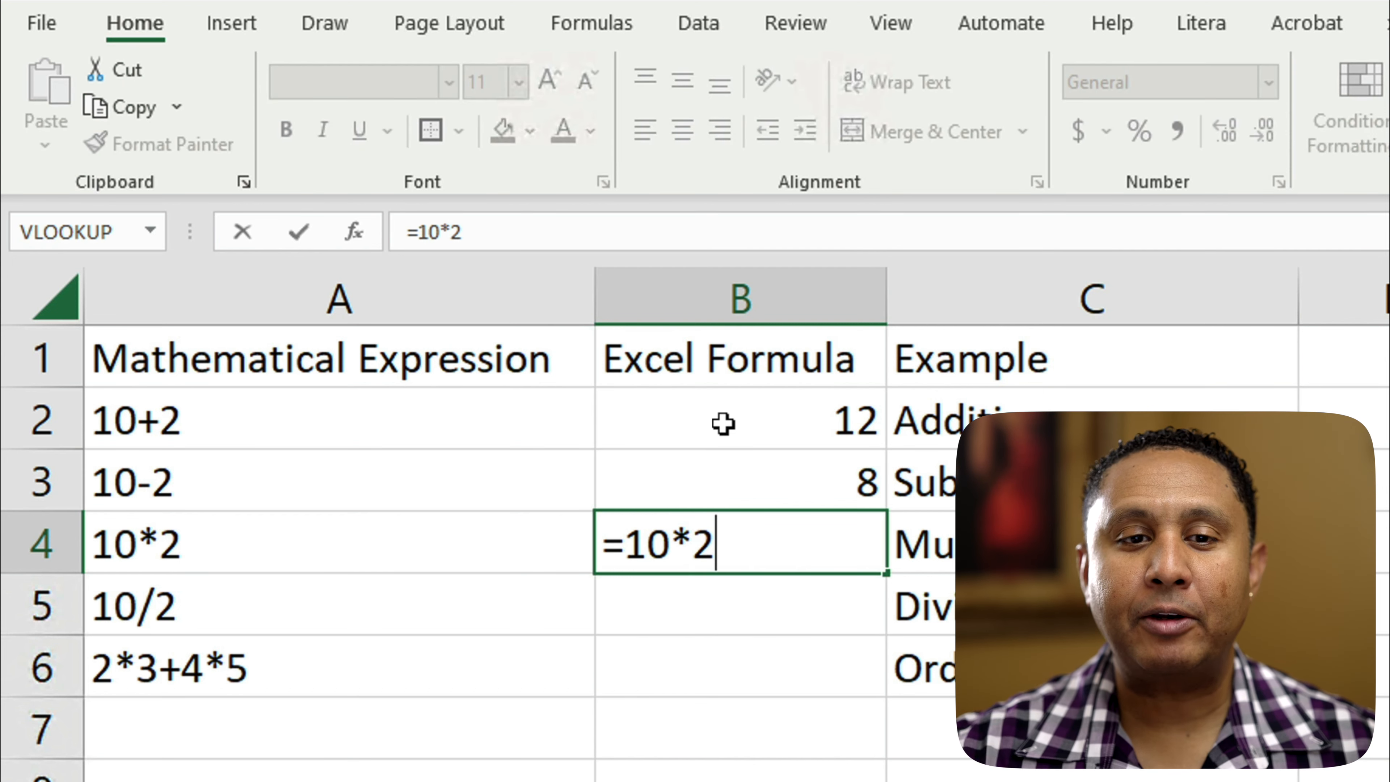
pyautogui.press('Return')
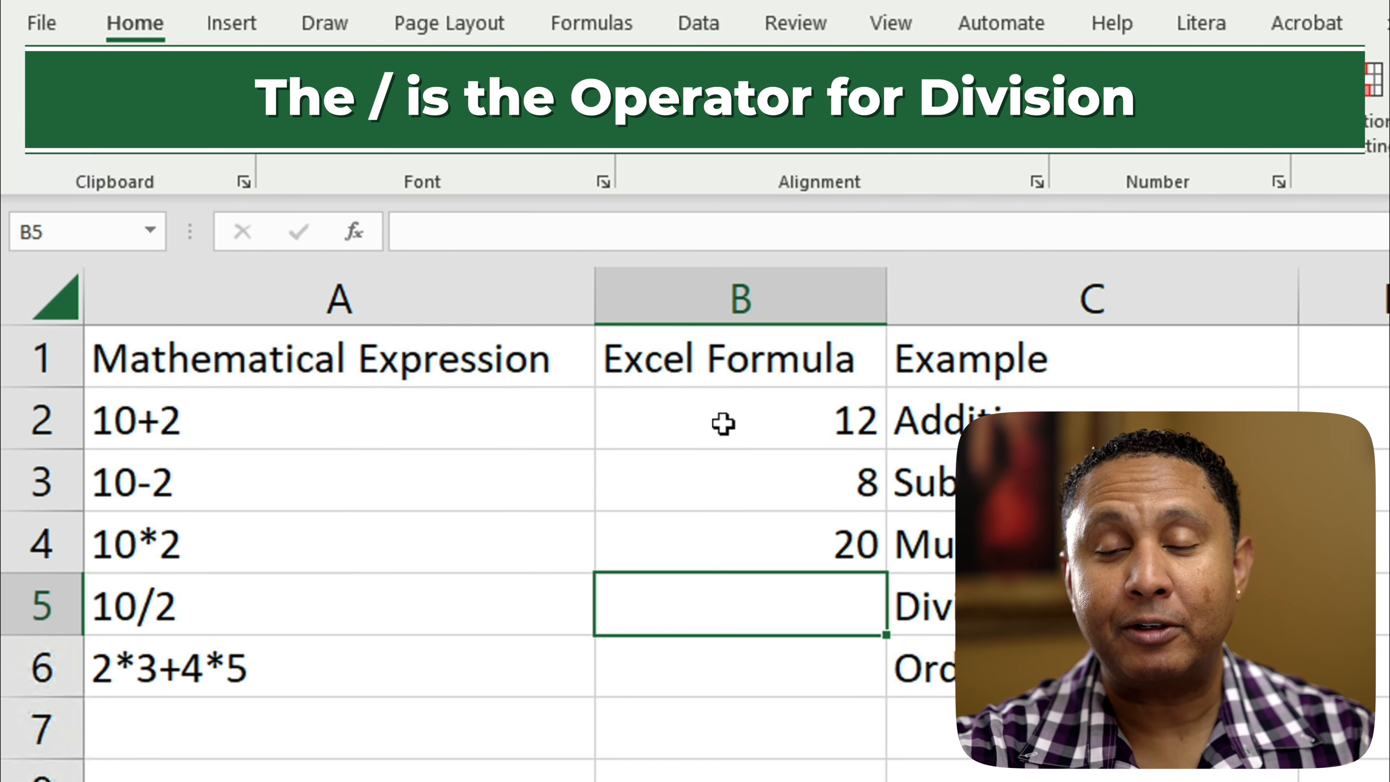
# Step: Enter the division formula =10/2 in cell B5 and the order-of-operations formula =2*3+4*5 in cell B6
pyautogui.write('=10/2')
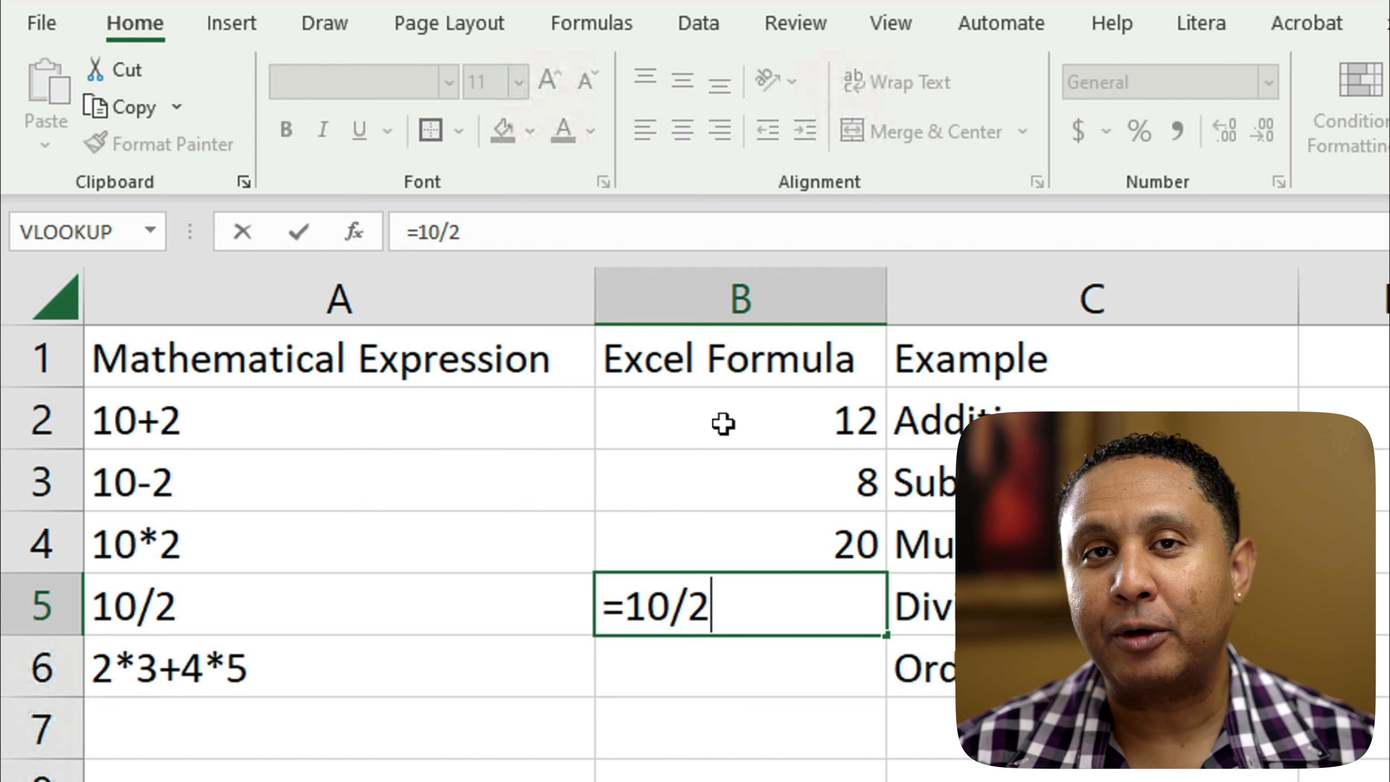
pyautogui.press('Return')
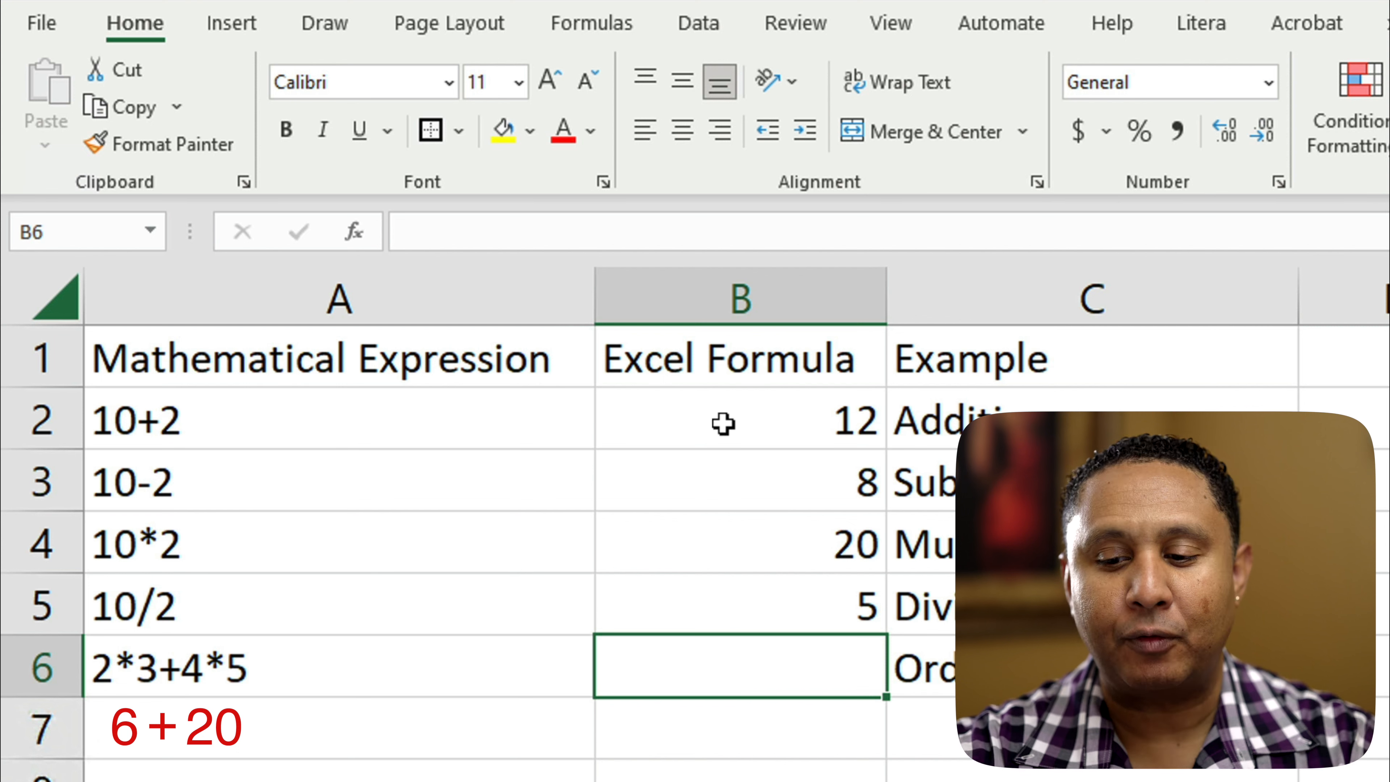
pyautogui.write('=2*')
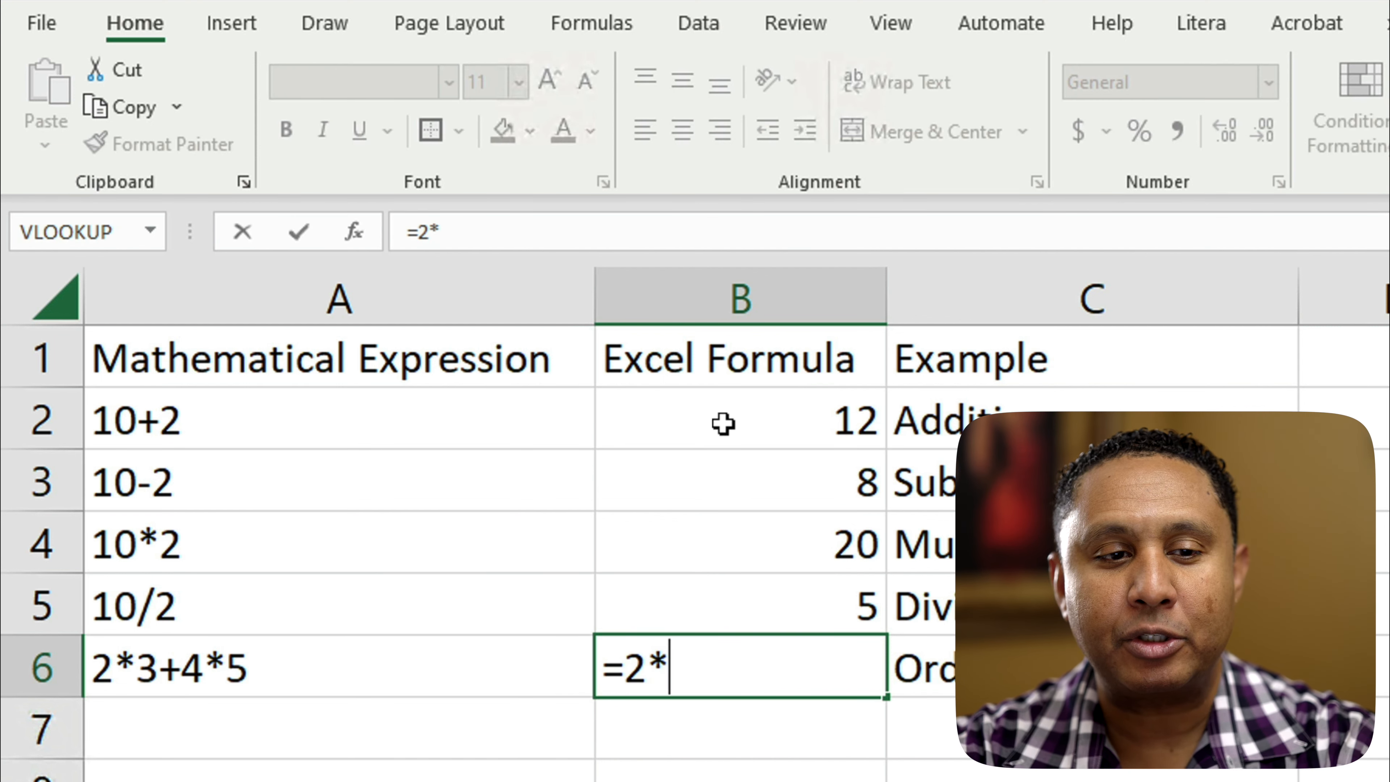
pyautogui.write('3+4*5')
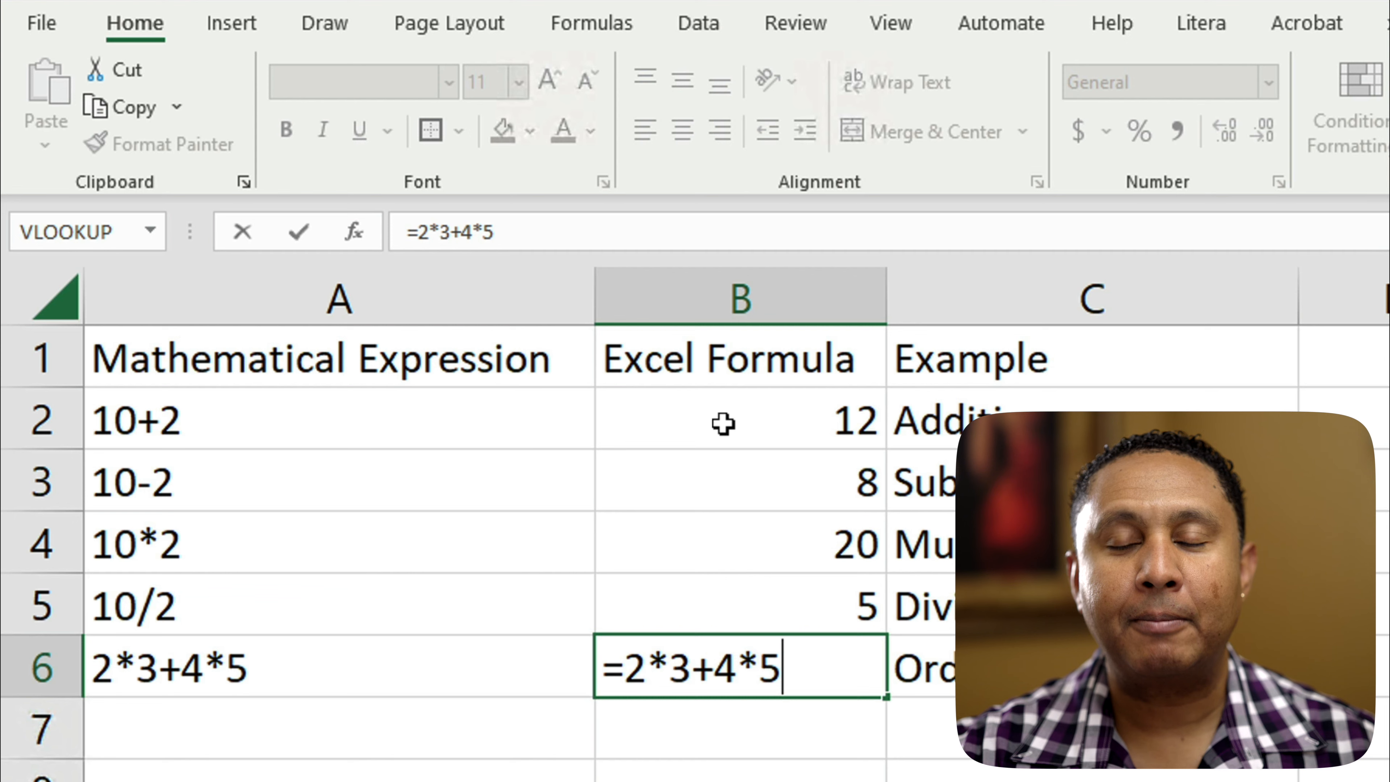
pyautogui.press('Return')
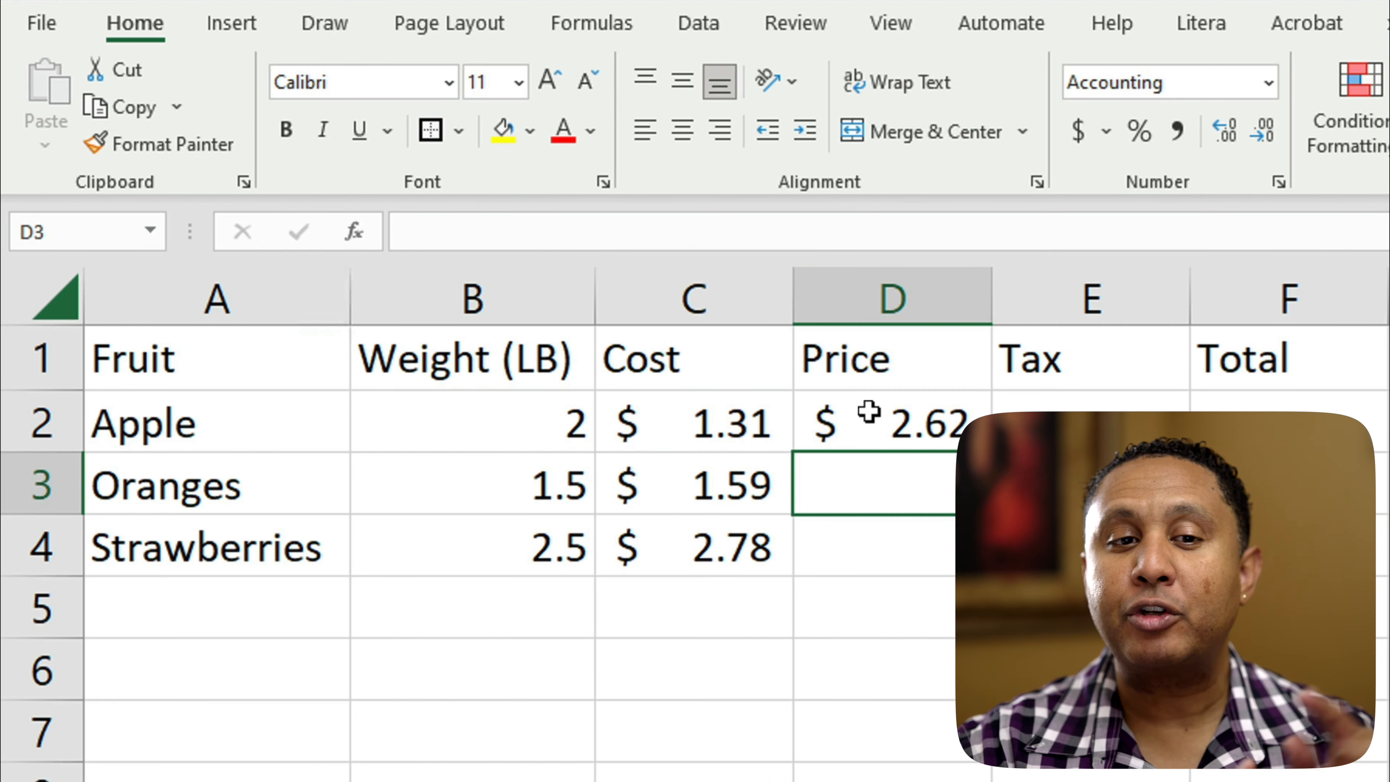
# Step: Calculate the Apple price in cell D2 by multiplying its weight by its cost with =B2*C2
pyautogui.click(869, 411)
pyautogui.press('Delete')
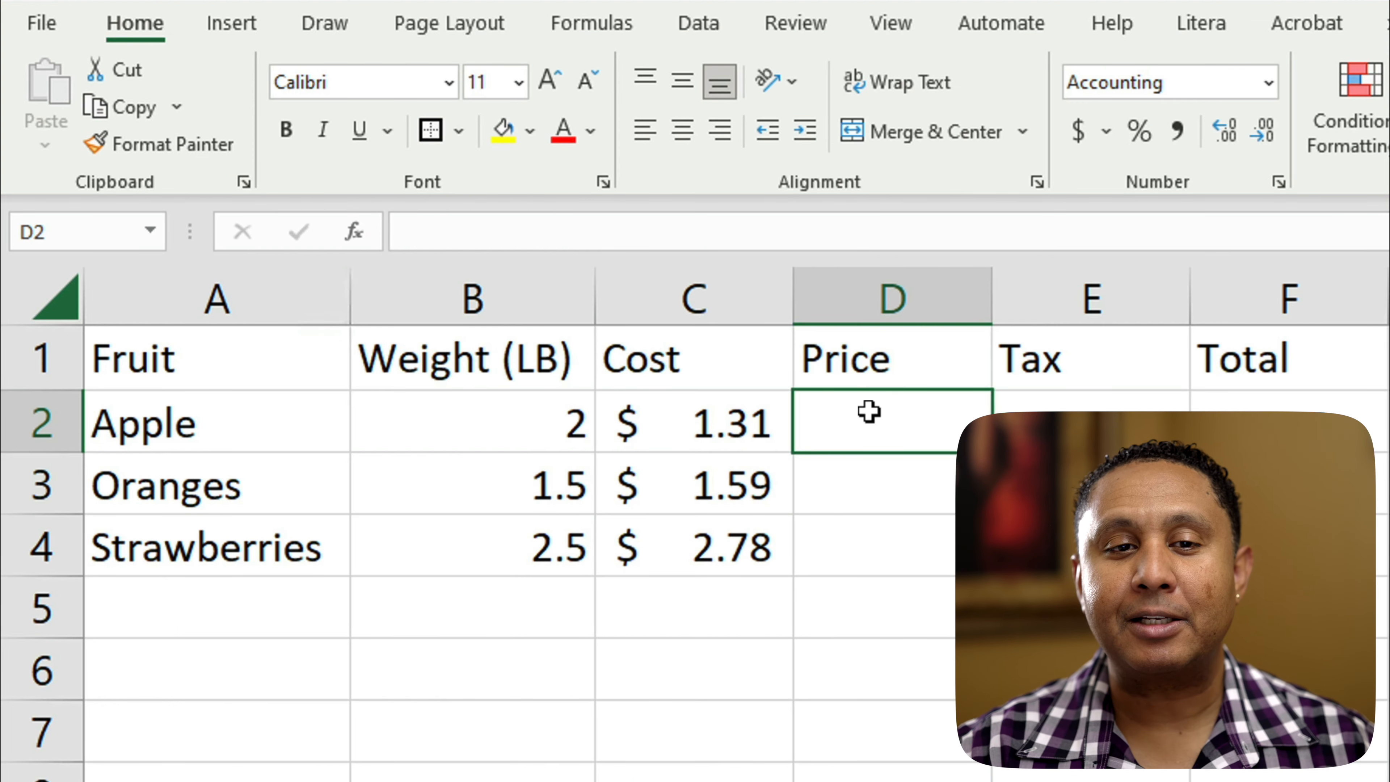
pyautogui.write('=')
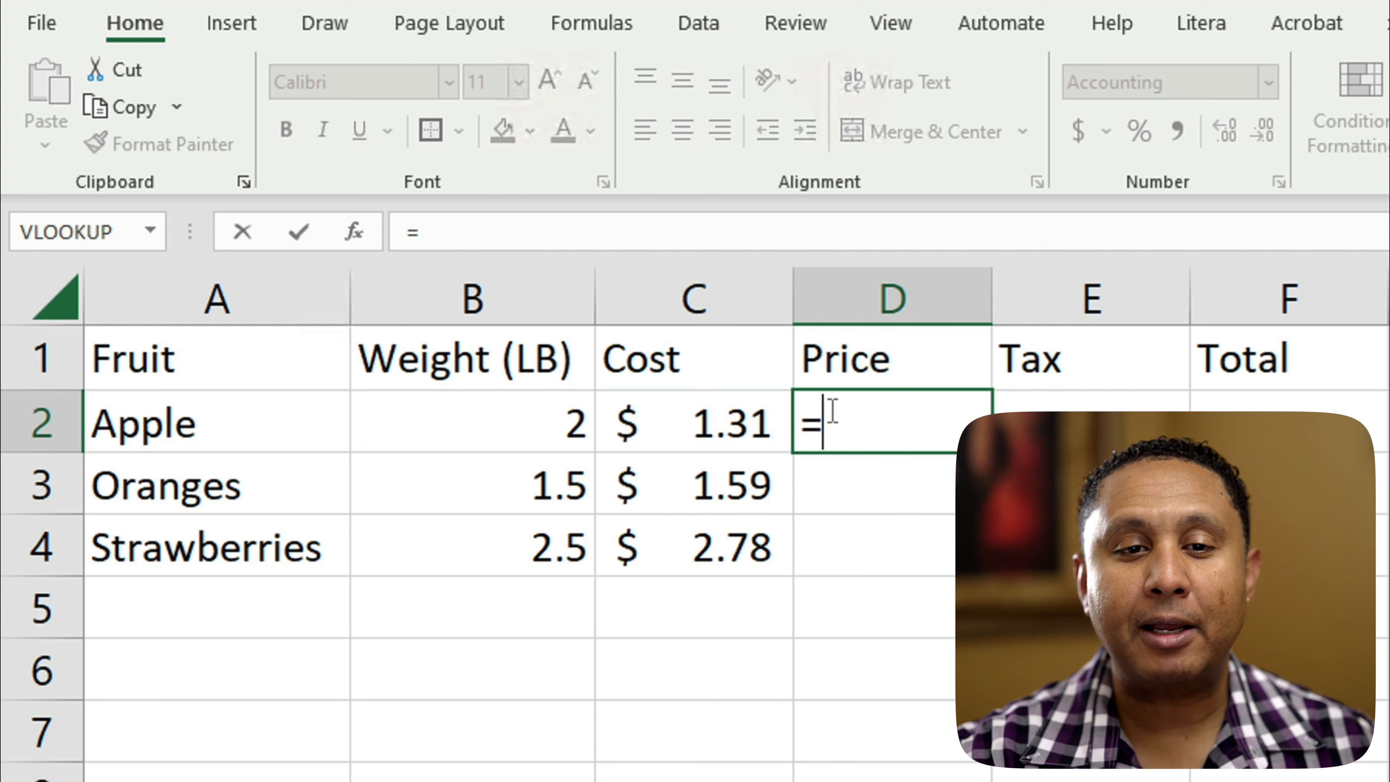
pyautogui.click(489, 420)
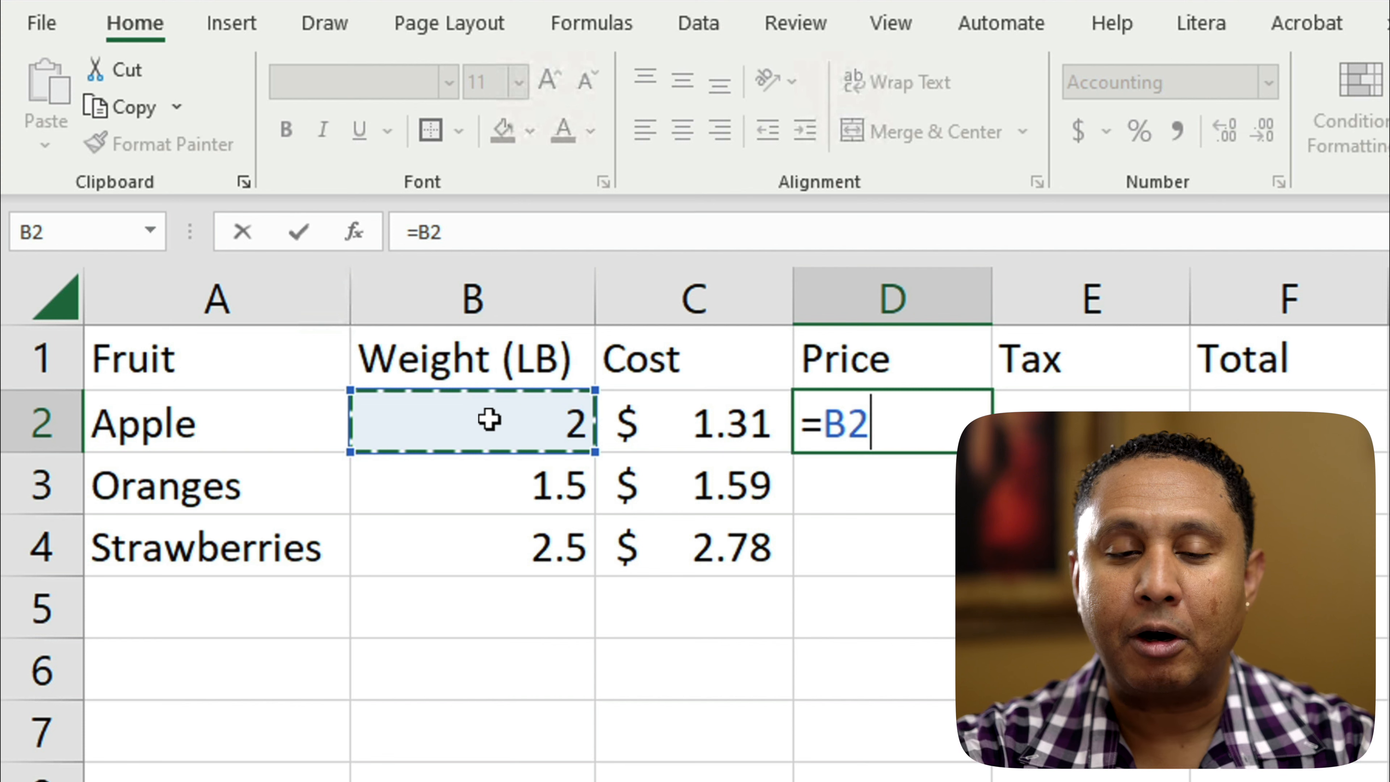
pyautogui.write('*')
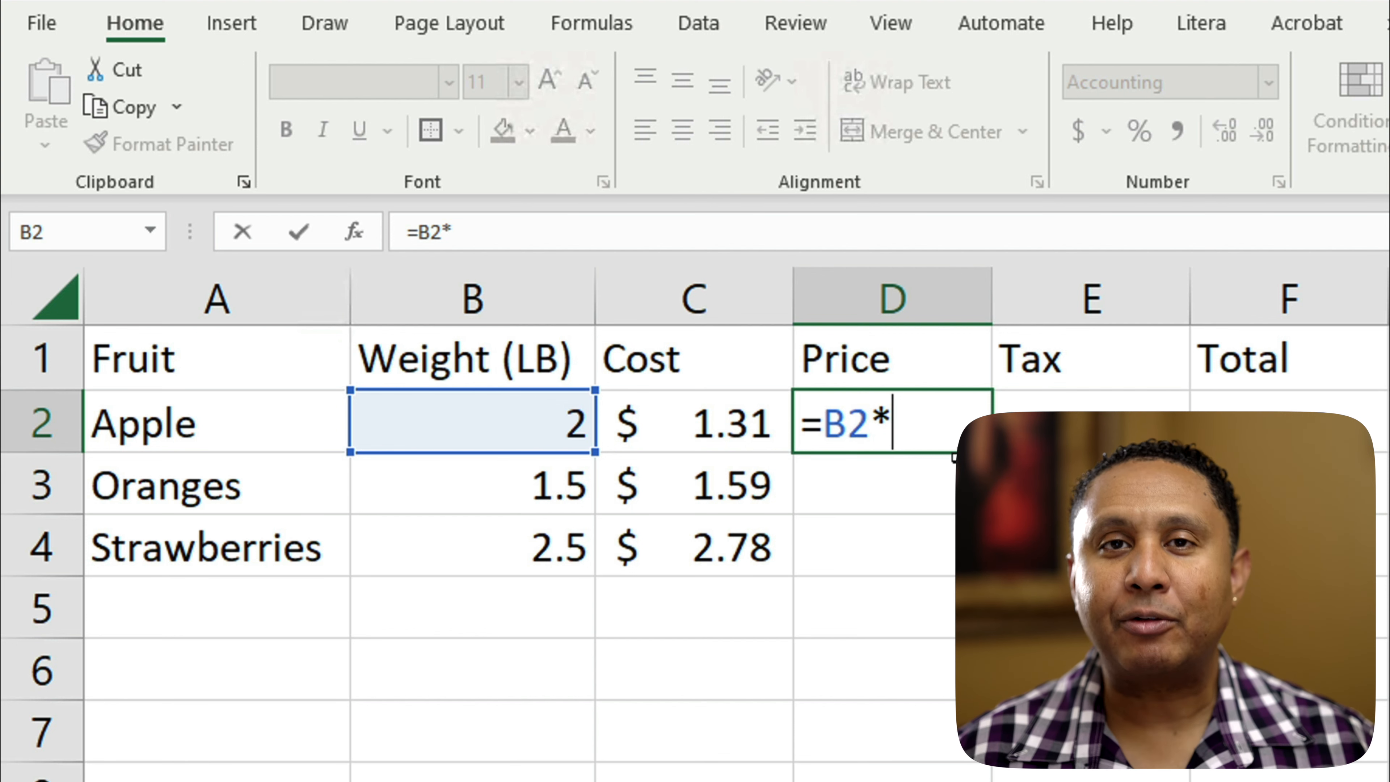
pyautogui.click(705, 417)
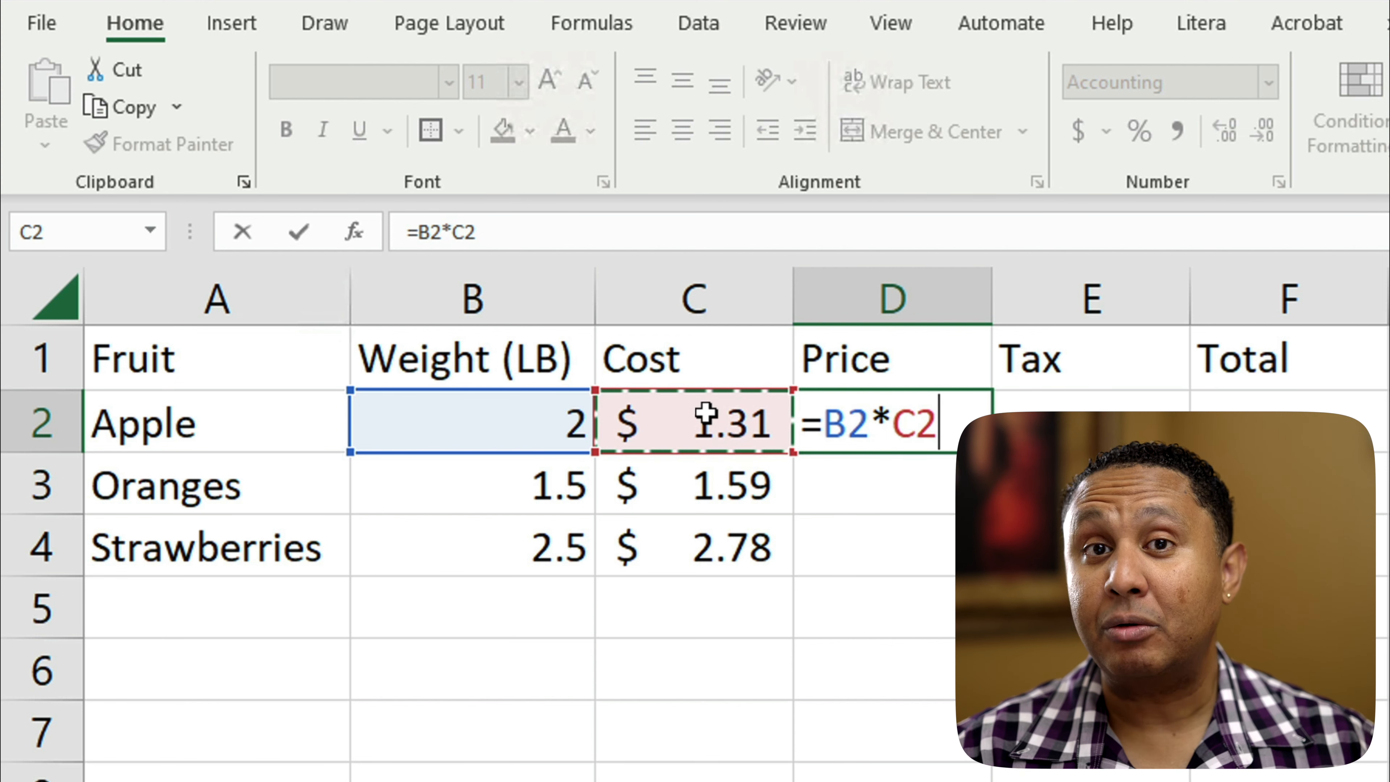
pyautogui.press('Return')
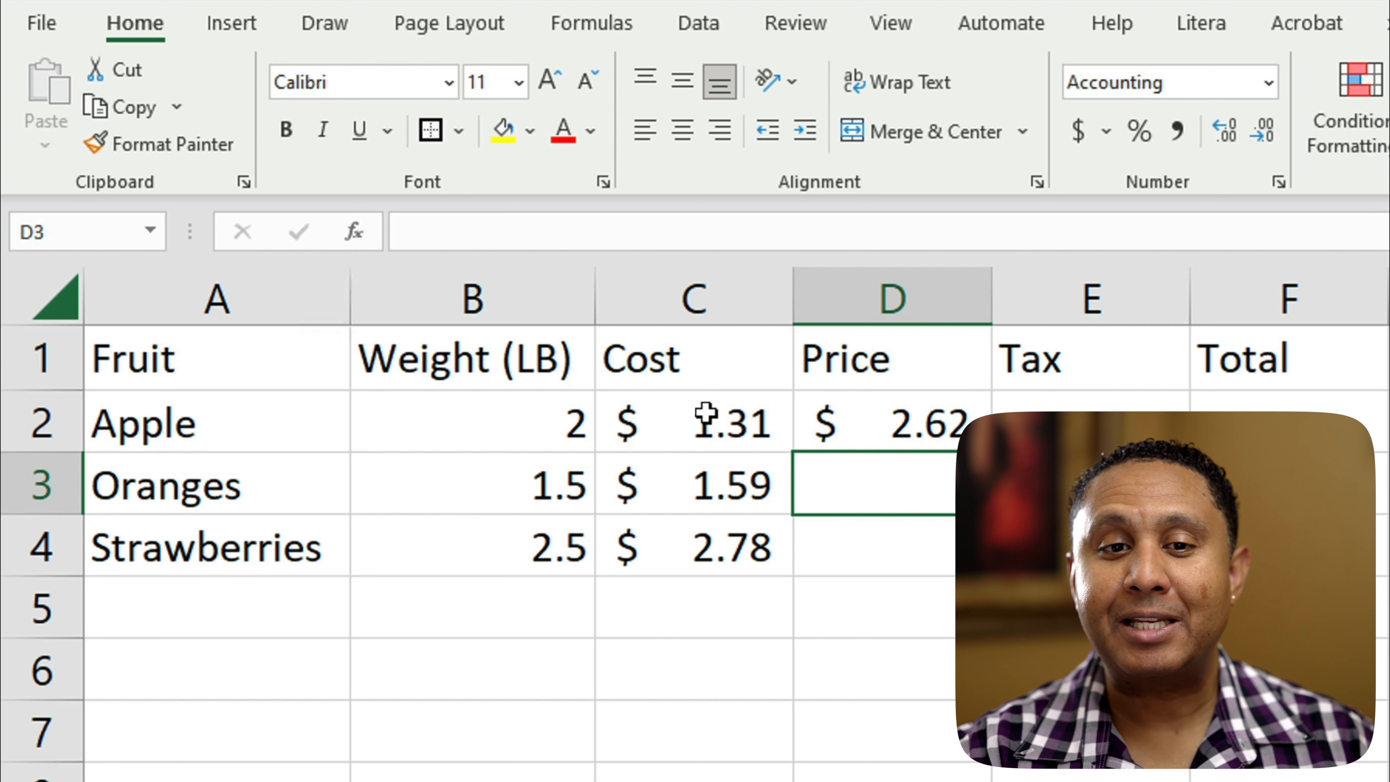
# Step: Review the price formula in D2 and set the Apple weight in cell B2 to 2.5
pyautogui.click(874, 414)
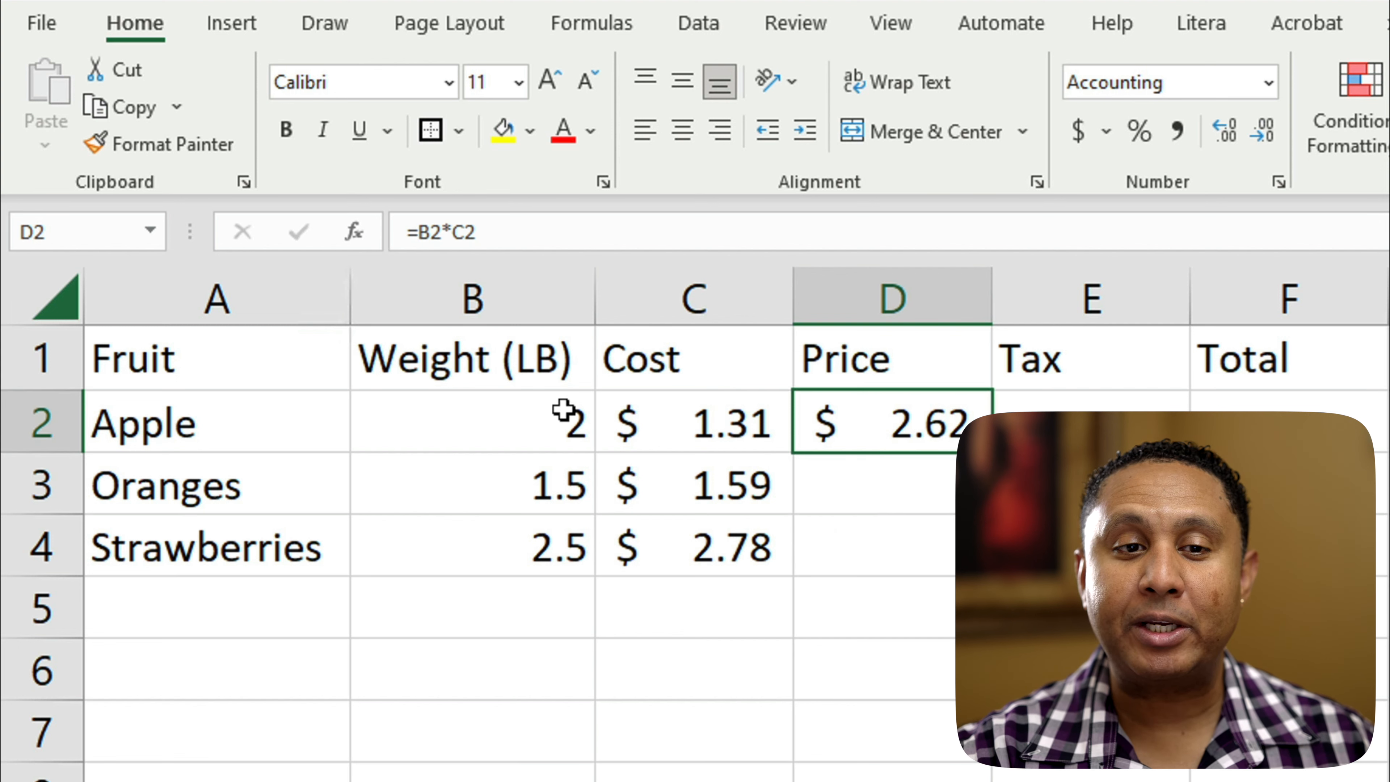
pyautogui.click(532, 422)
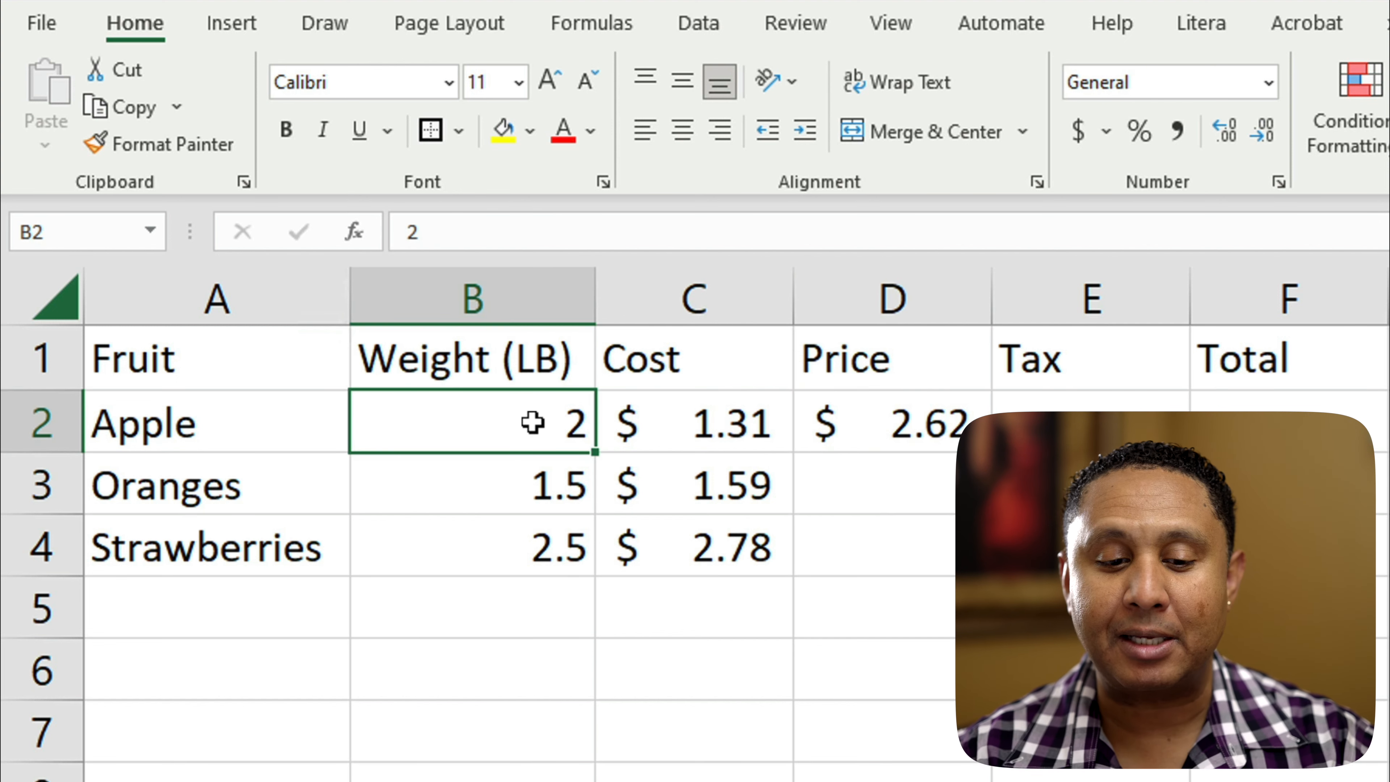
pyautogui.write('2.5')
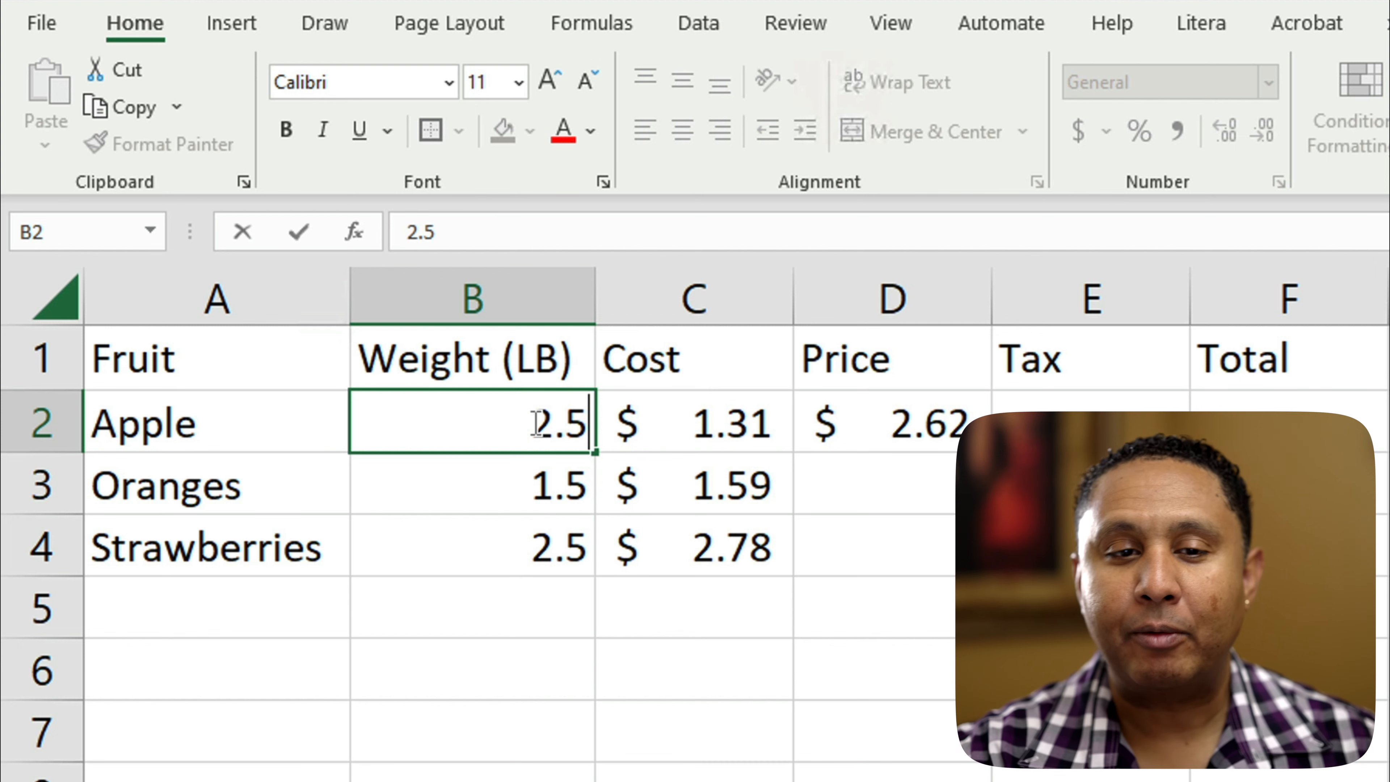
pyautogui.press('Return')
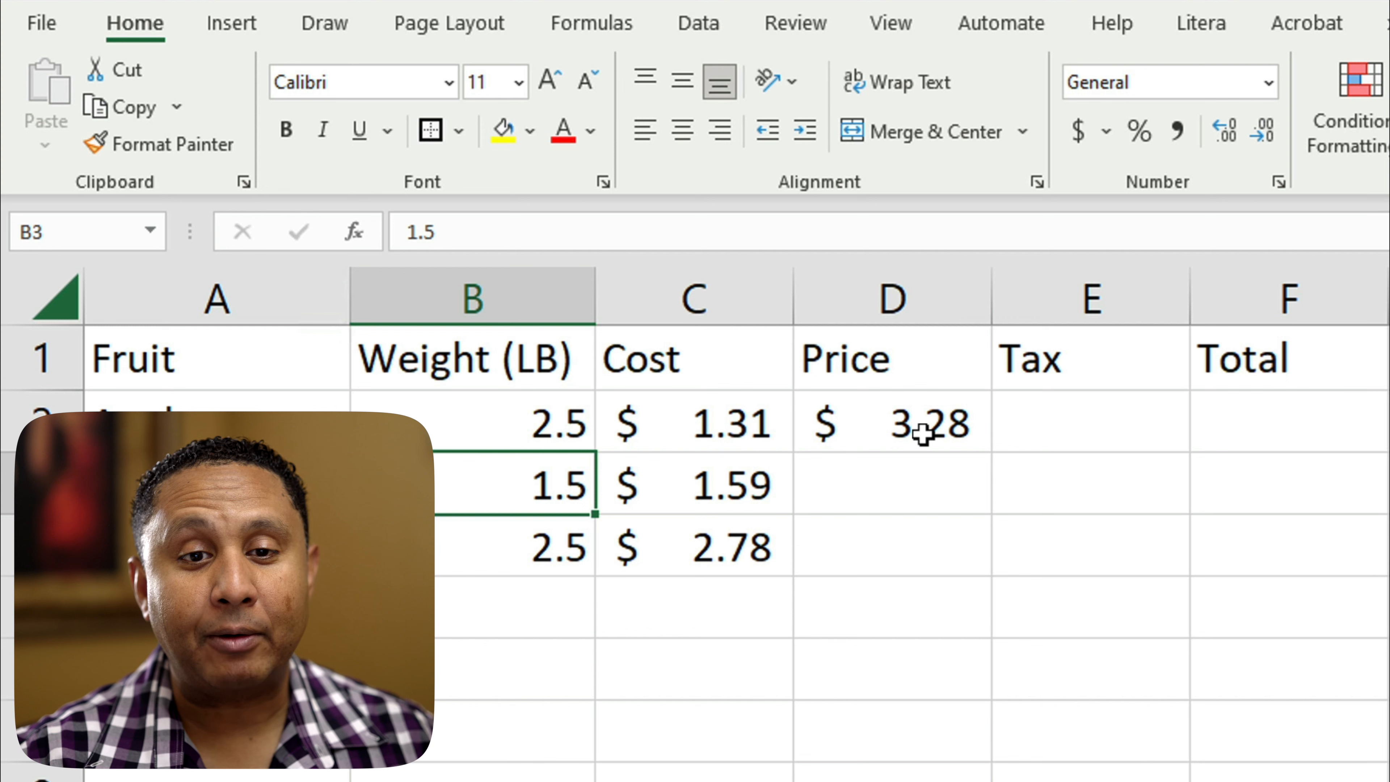
# Step: Calculate the Oranges price in cell D3 with the cell-reference formula =B3*C3
pyautogui.press('Right')
pyautogui.press('Right')
pyautogui.write('=')
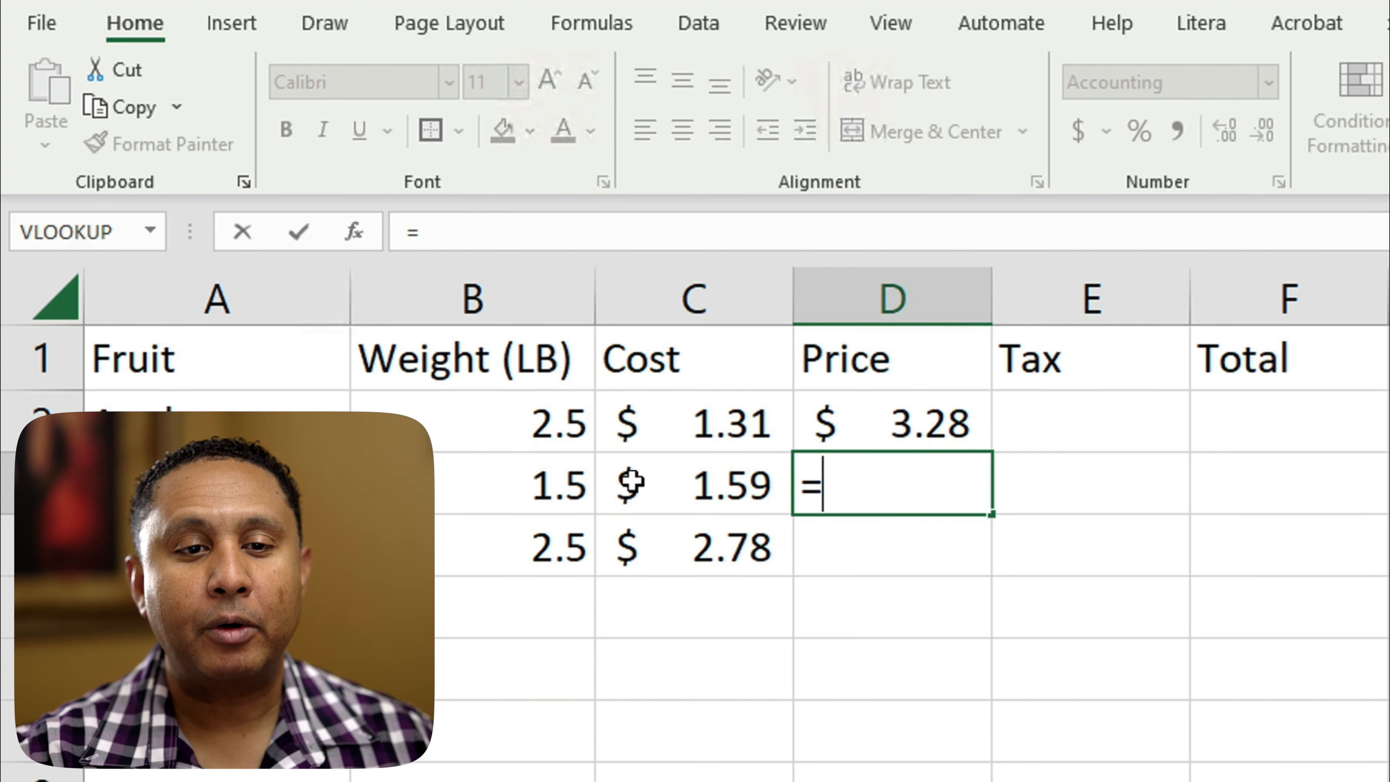
pyautogui.click(525, 482)
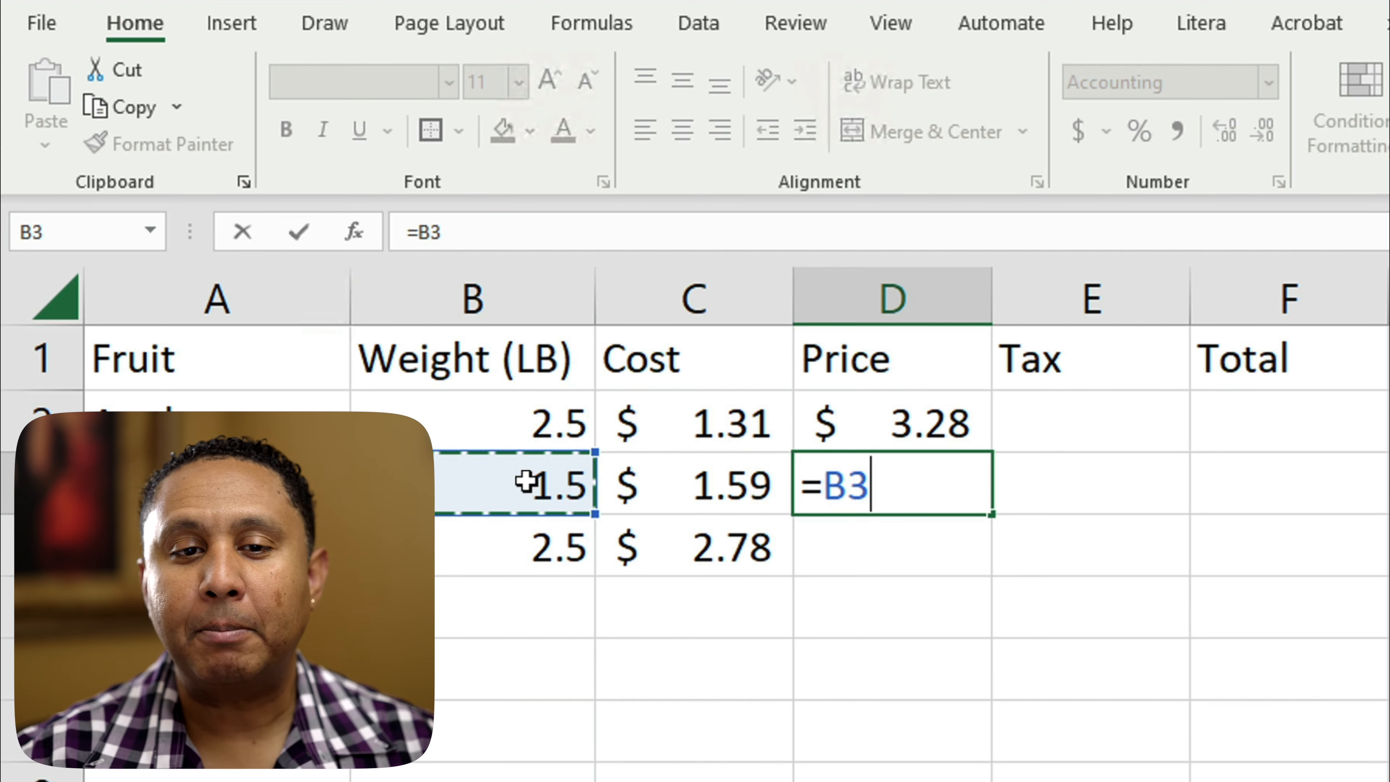
pyautogui.write('*')
pyautogui.click(729, 486)
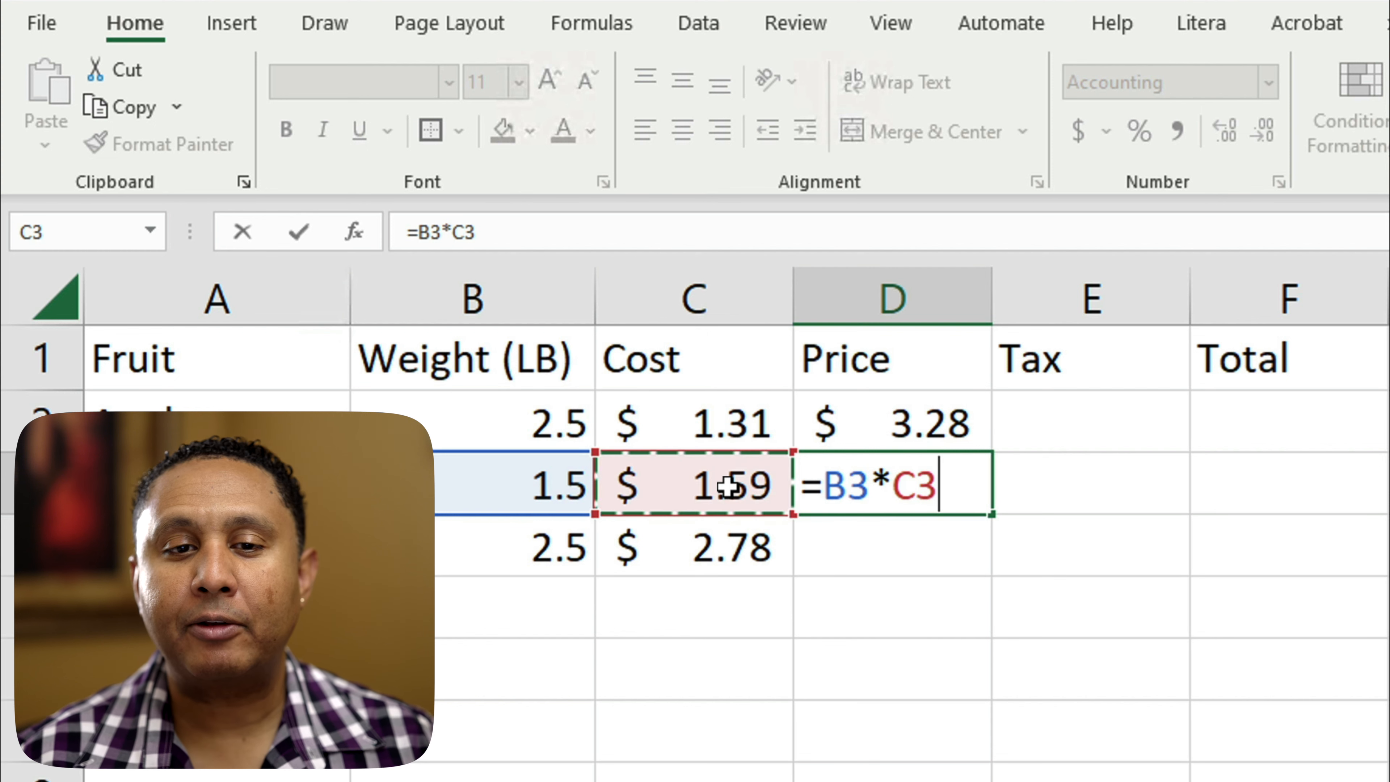
pyautogui.press('Return')
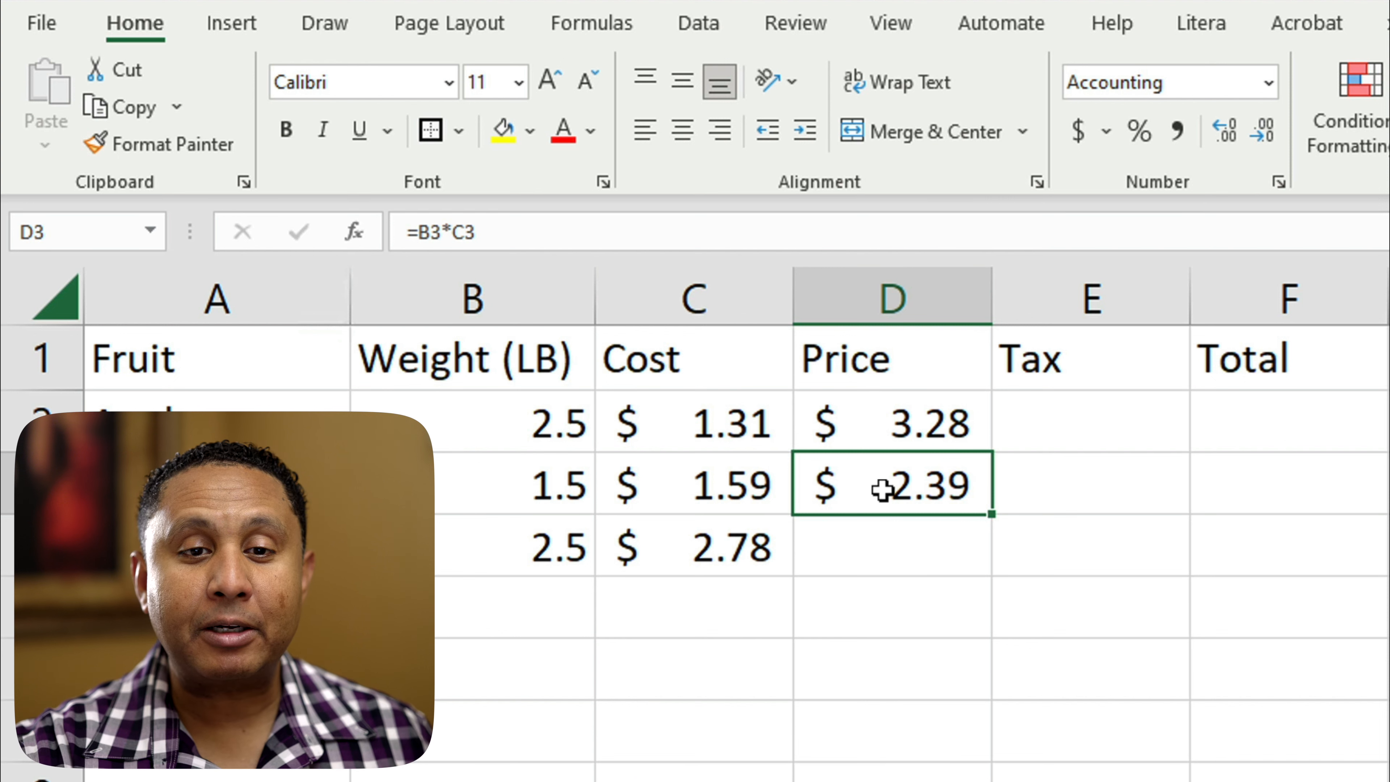
# Step: Copy the price formula from D3 into D4 for Strawberries and check the cell references of the pasted formula
pyautogui.doubleClick(884, 488)
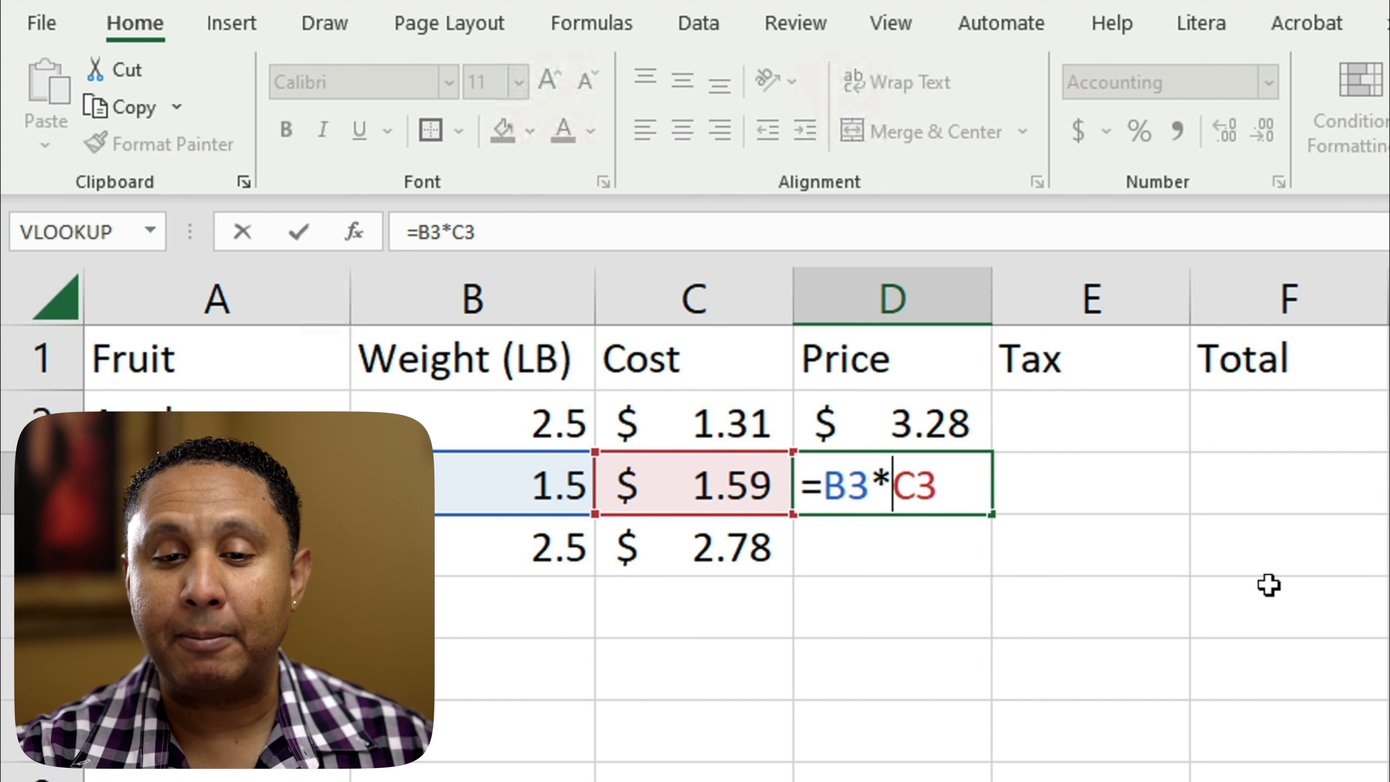
pyautogui.hotkey('ctrl', 'Return')
pyautogui.hotkey('ctrl', 'c')
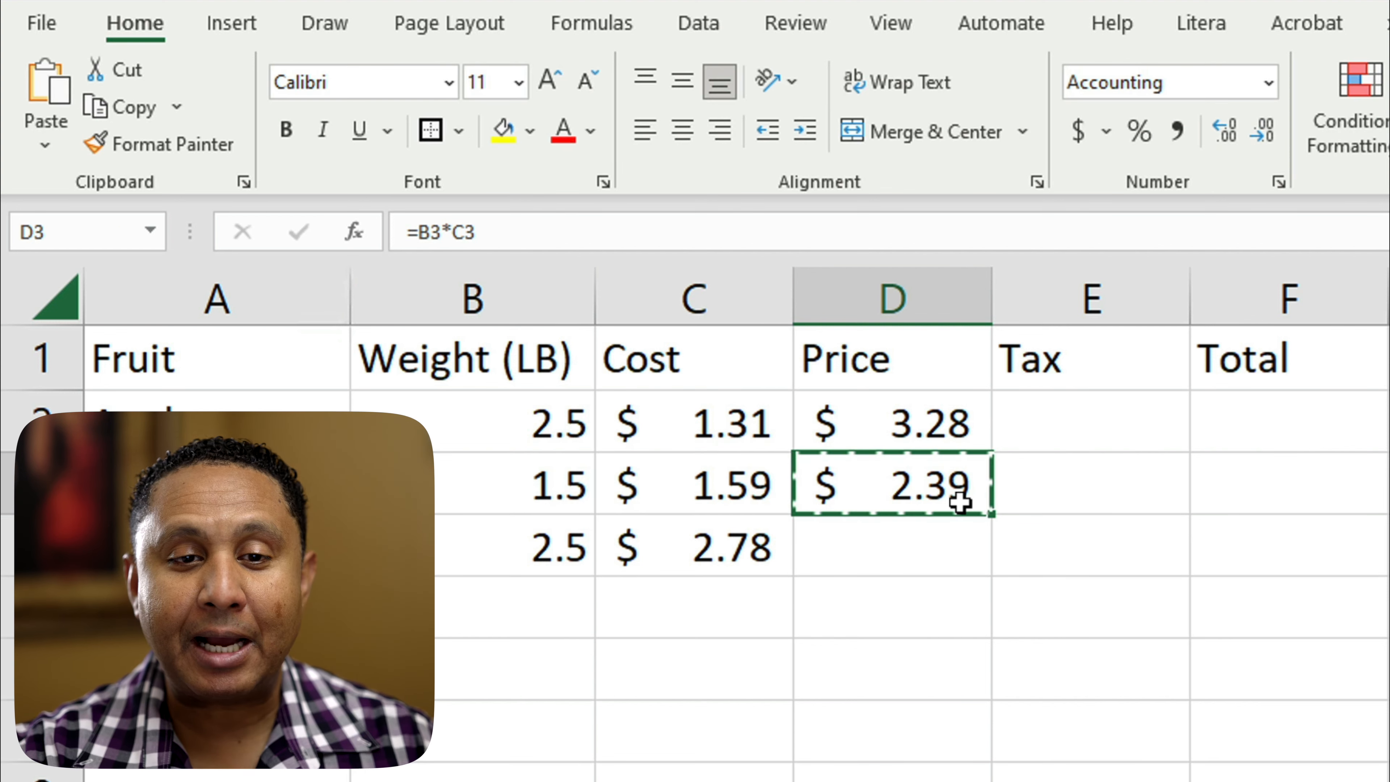
pyautogui.rightClick(875, 541)
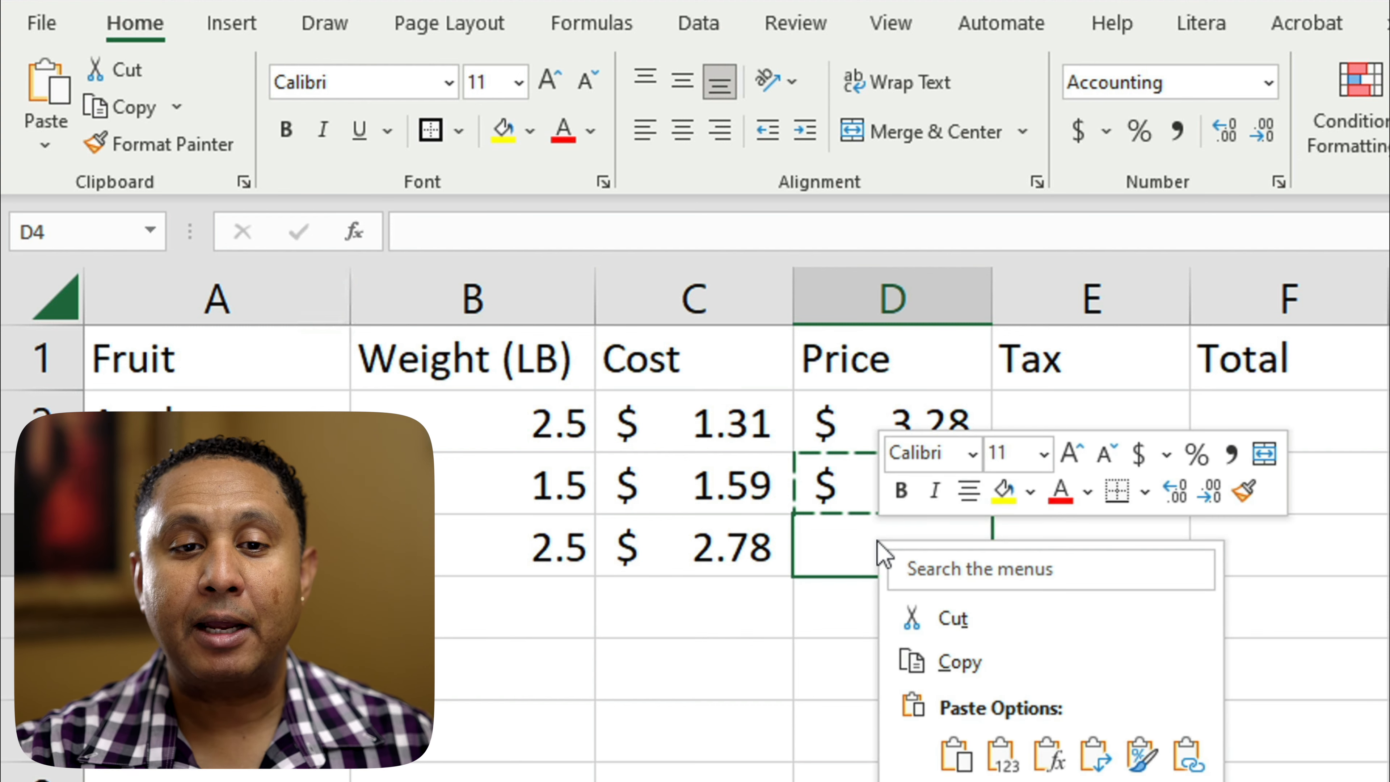
pyautogui.click(954, 758)
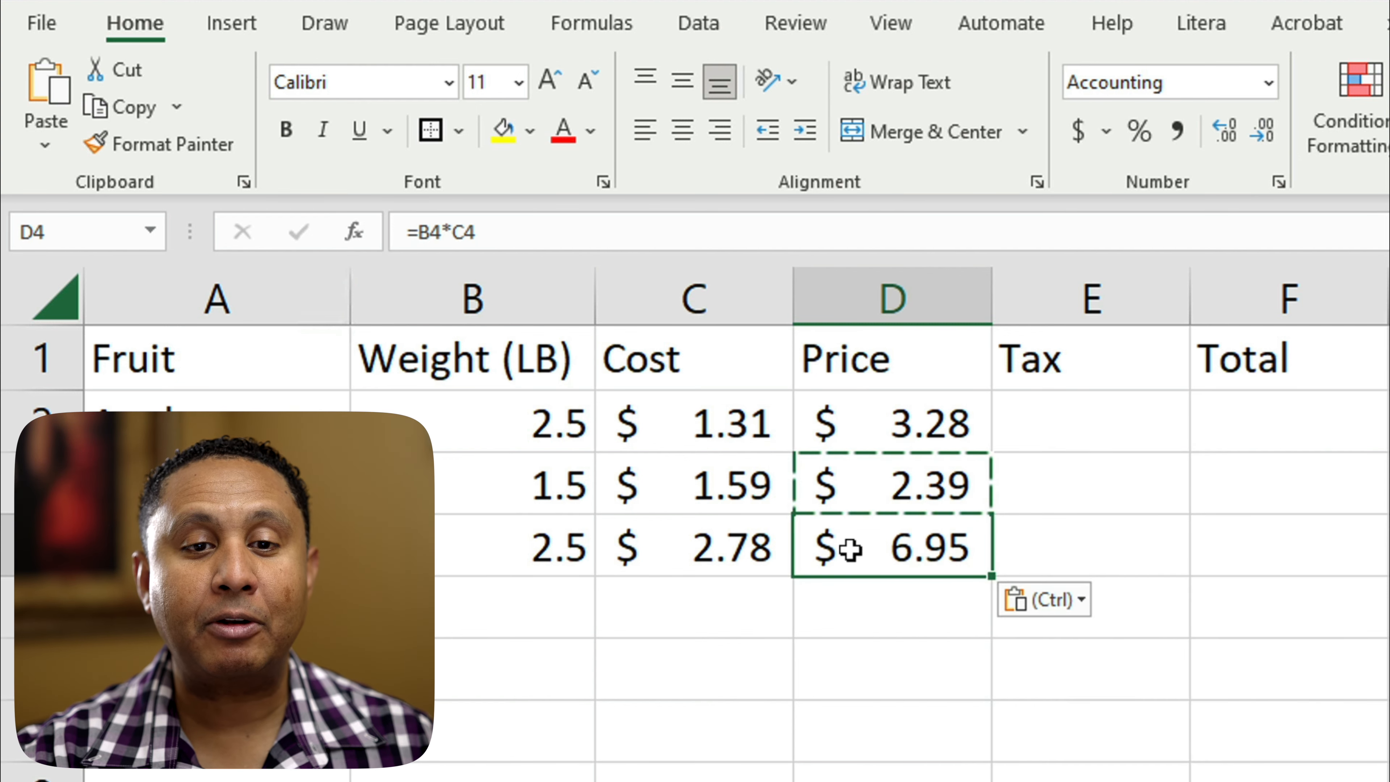
pyautogui.doubleClick(932, 556)
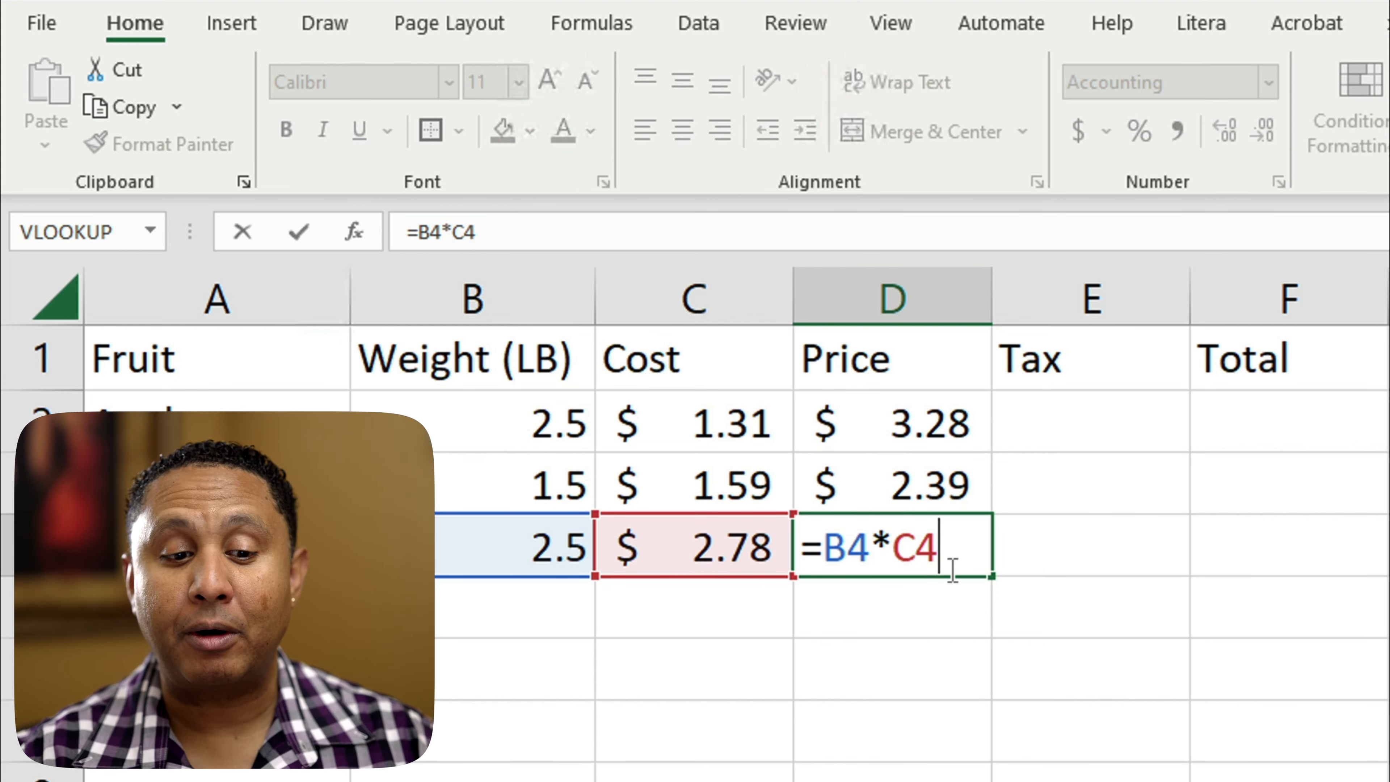
pyautogui.press('Escape')
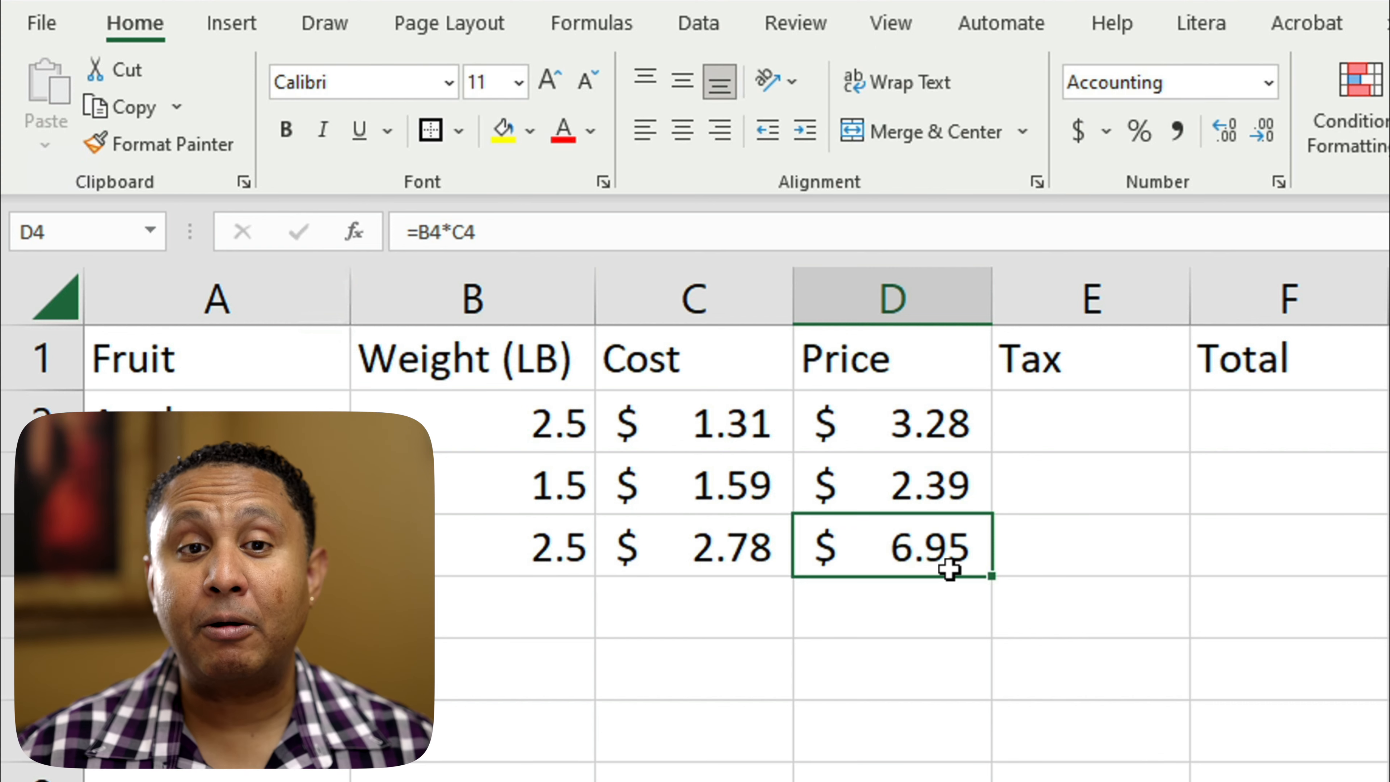
# Step: Review the Oranges price formula in D3 and calculate the Apple tax in cell E2 with =D2*J1
pyautogui.doubleClick(915, 484)
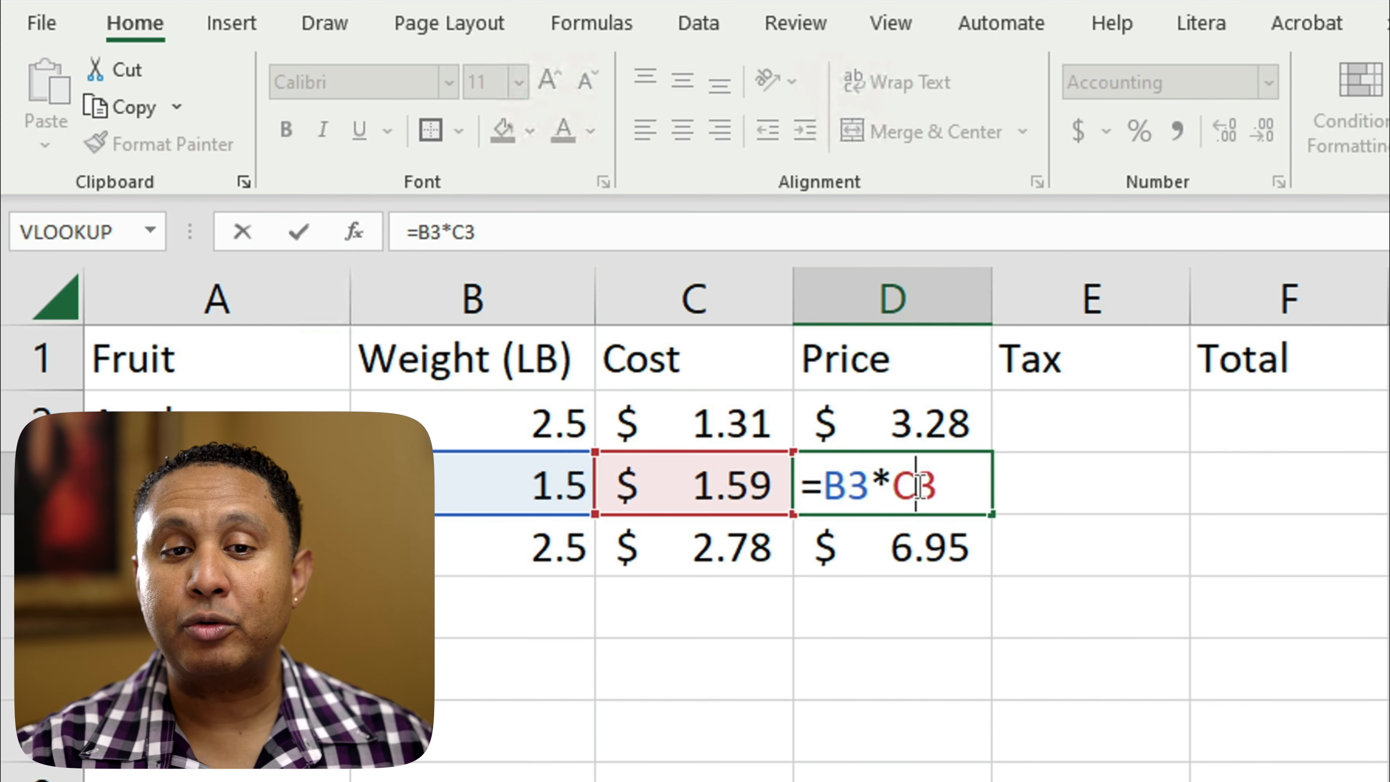
pyautogui.click(890, 480)
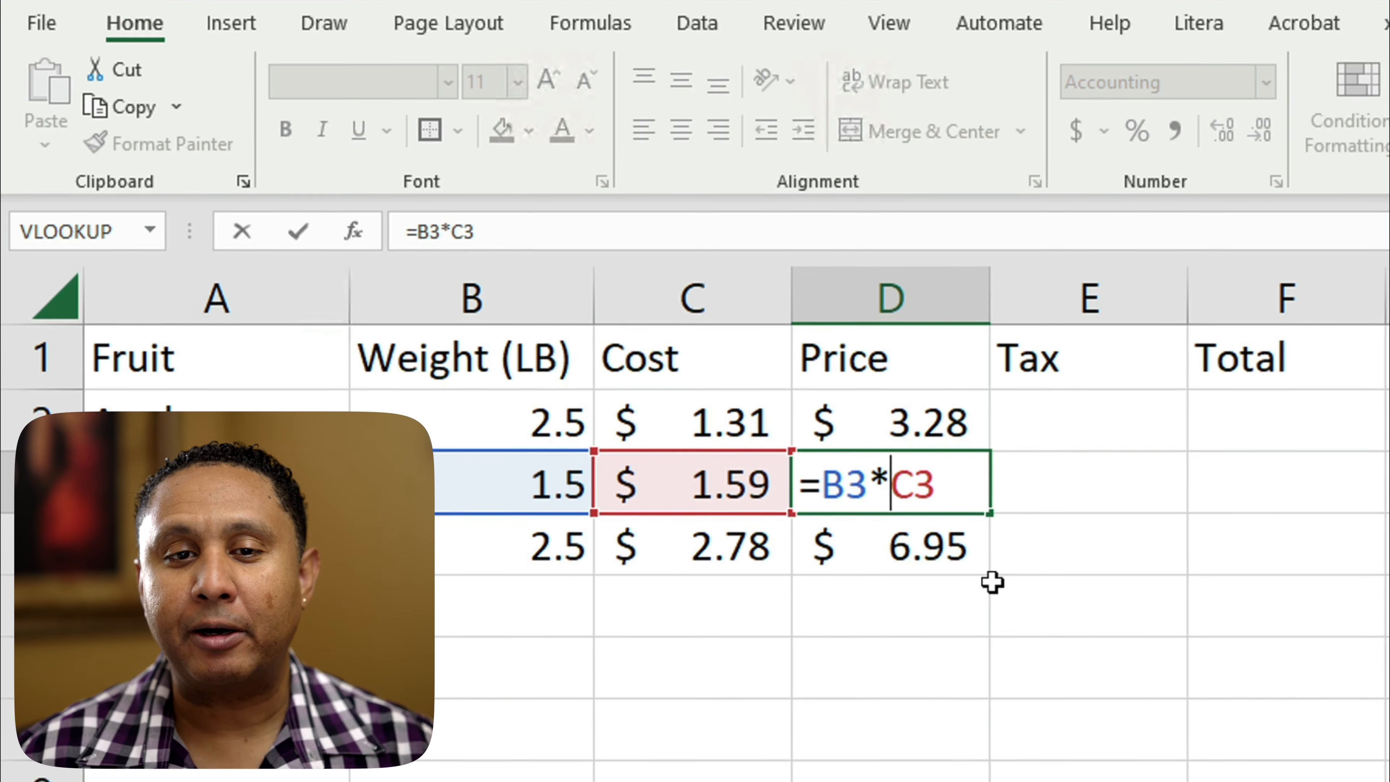
pyautogui.click(1036, 422)
pyautogui.write('=')
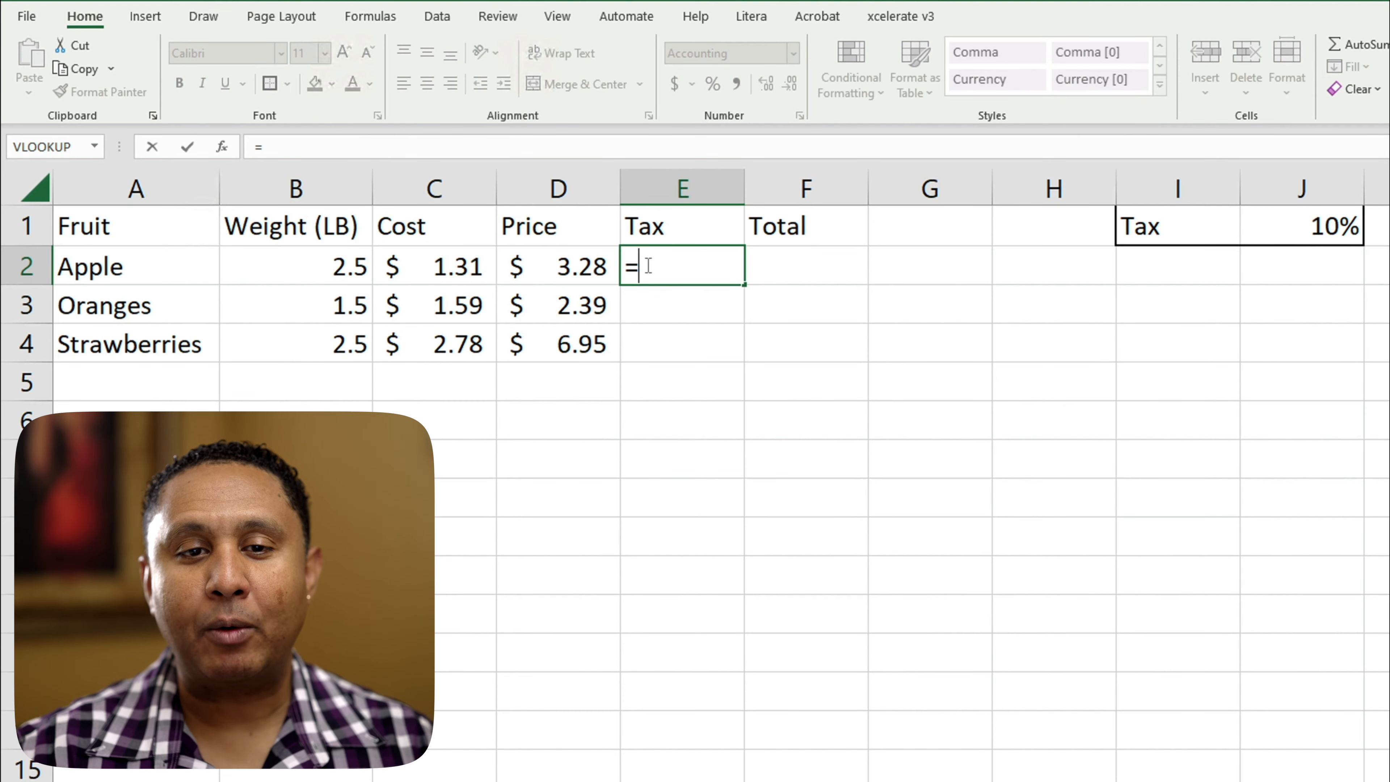
pyautogui.click(574, 266)
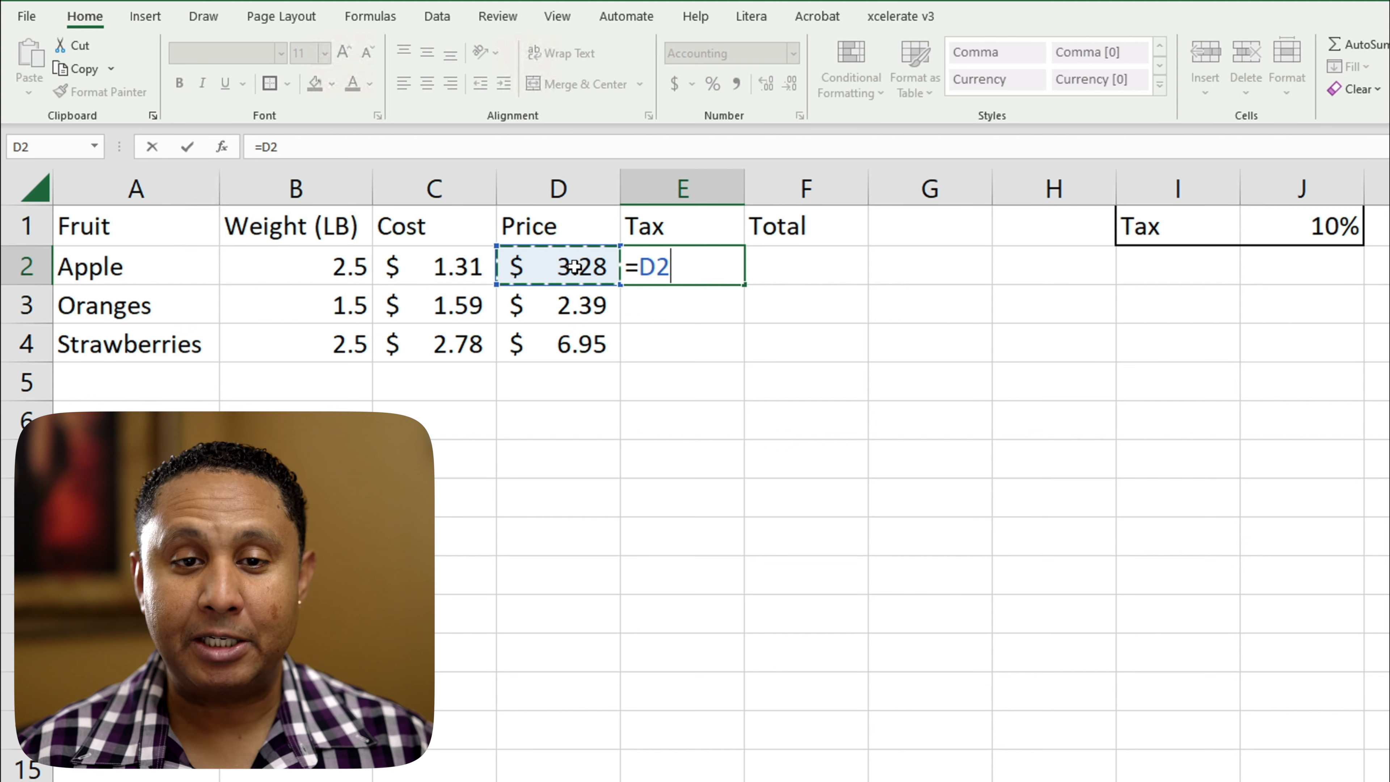
pyautogui.write('*')
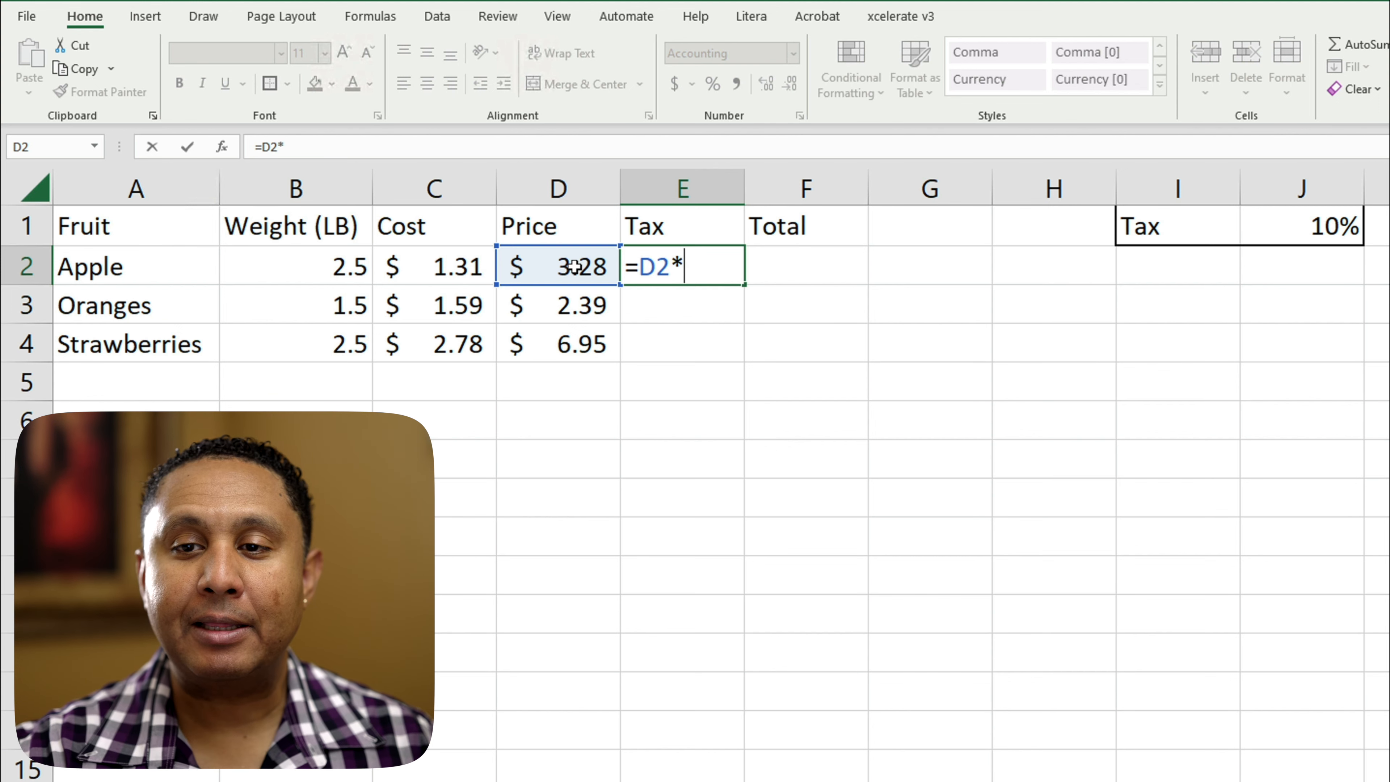
pyautogui.click(1293, 225)
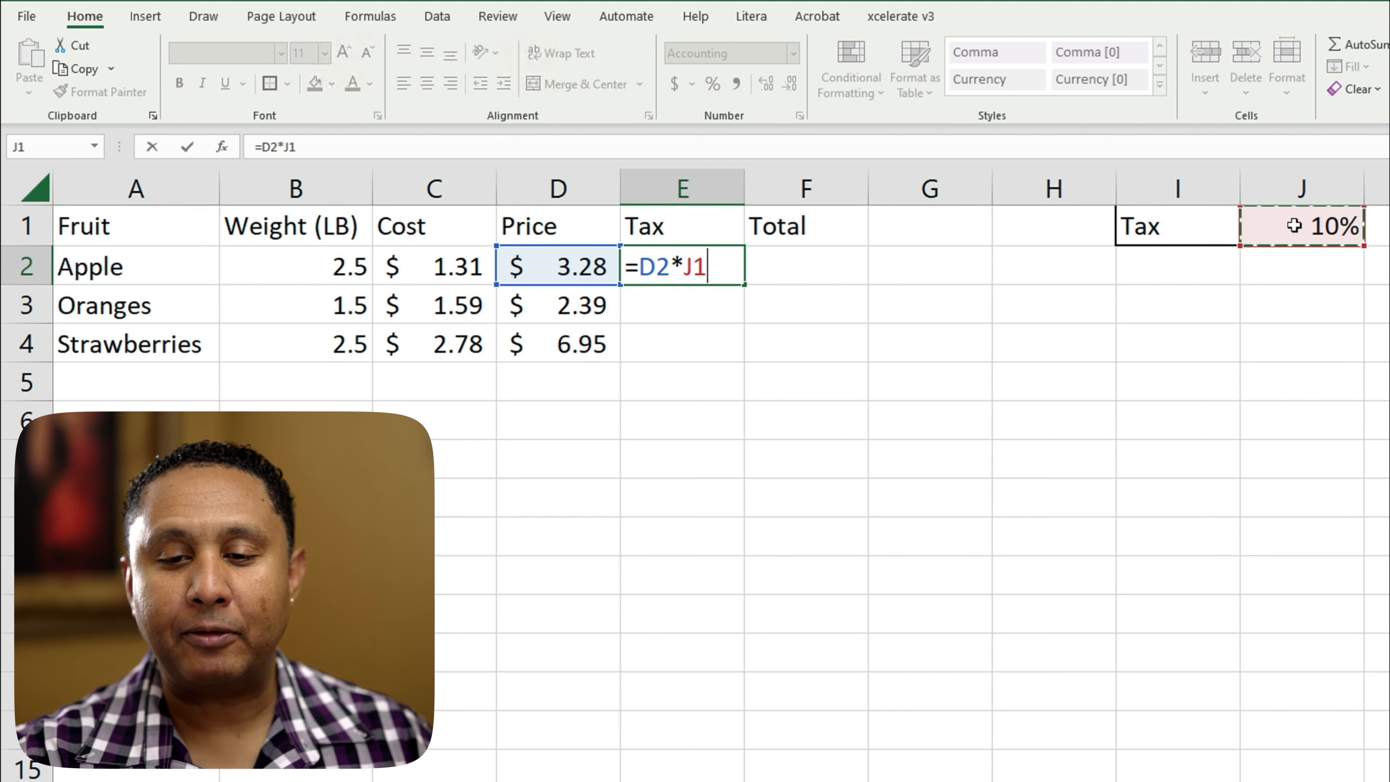
pyautogui.press('Return')
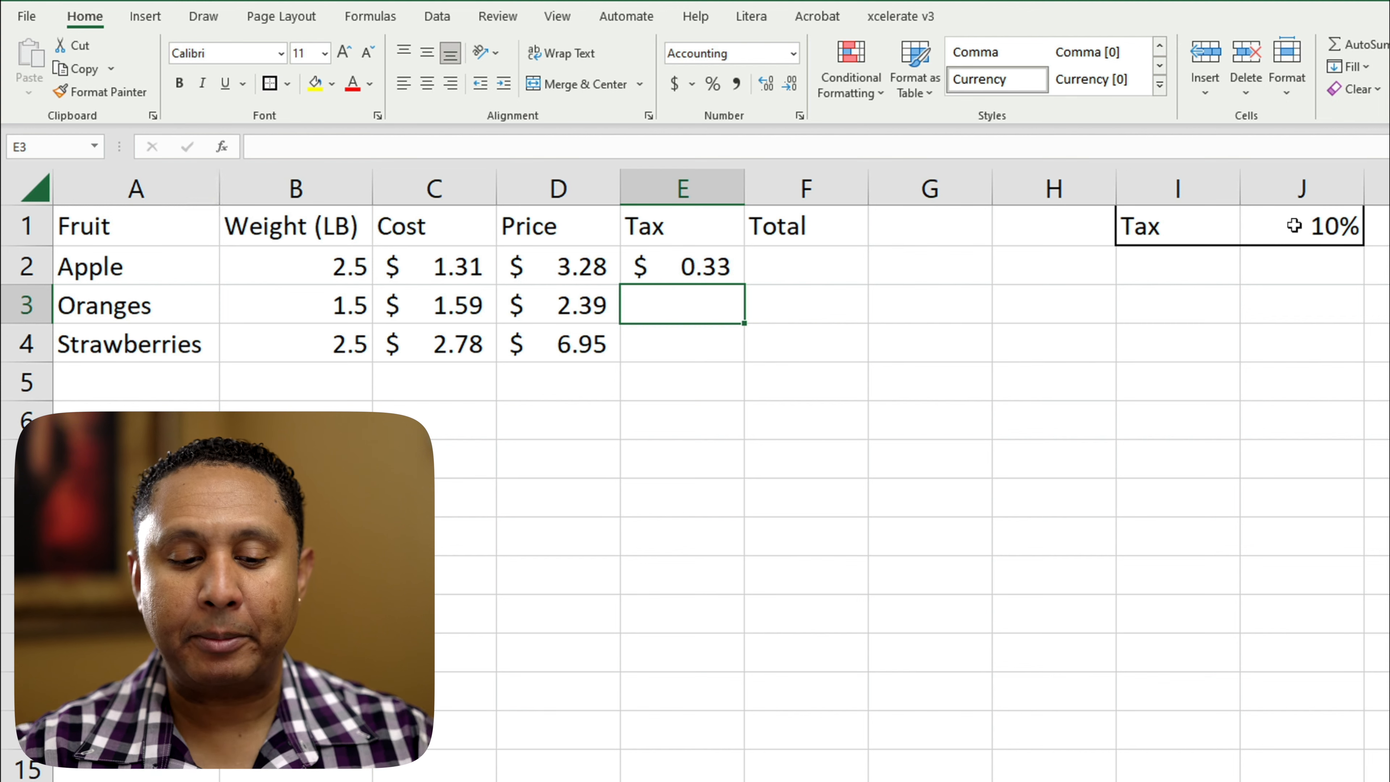
# Step: Copy the Apple tax formula from E2 into E3 for Oranges and compare the cell references of both formulas
pyautogui.click(661, 267)
pyautogui.hotkey('ctrl', 'c')
pyautogui.click(659, 316)
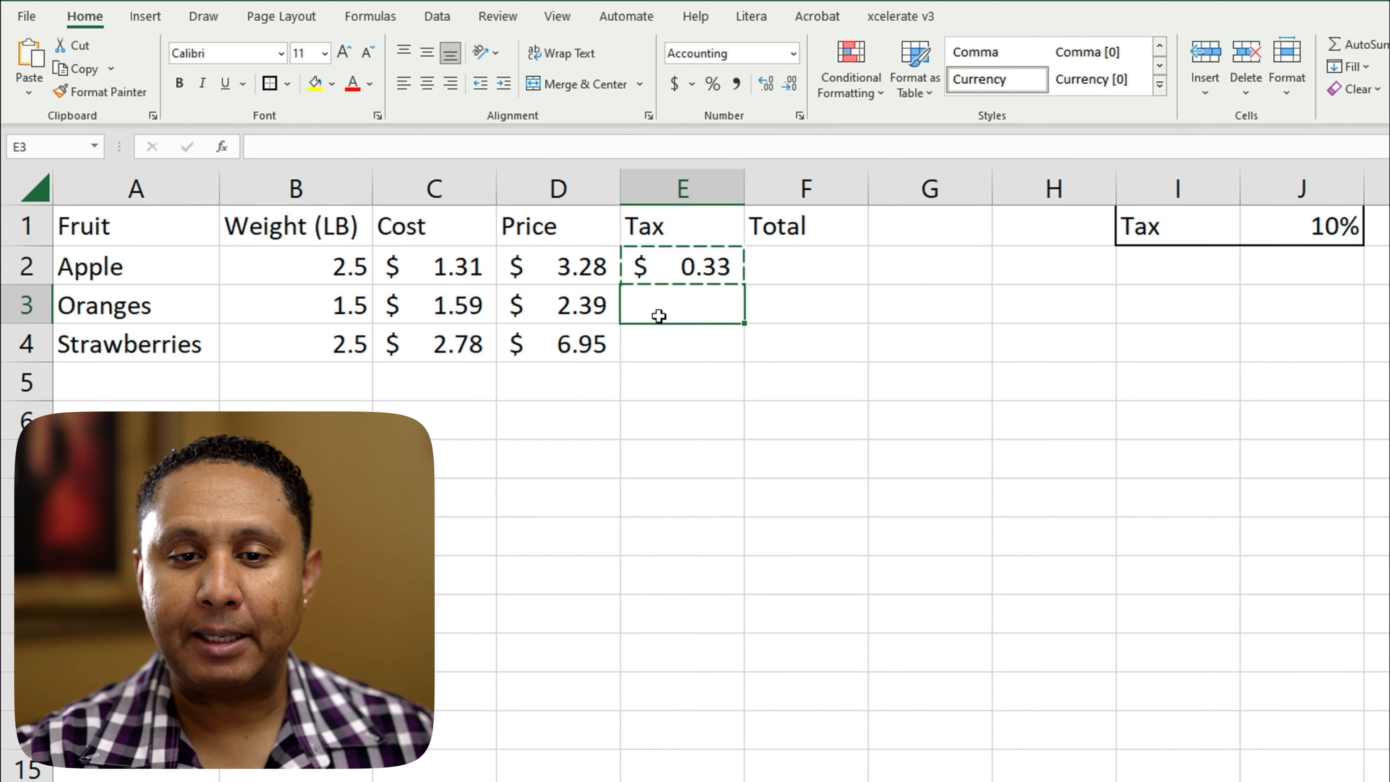
pyautogui.rightClick(659, 316)
pyautogui.click(704, 450)
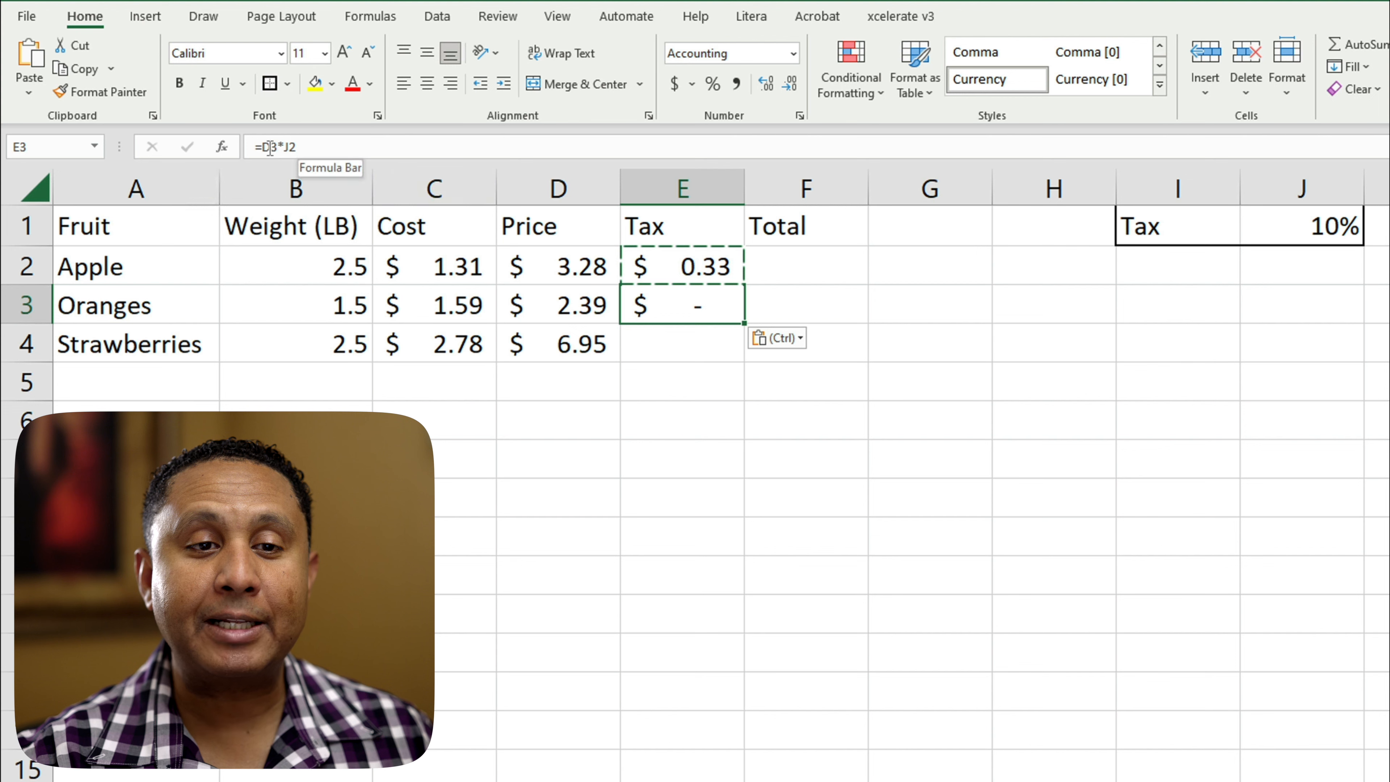
pyautogui.doubleClick(714, 306)
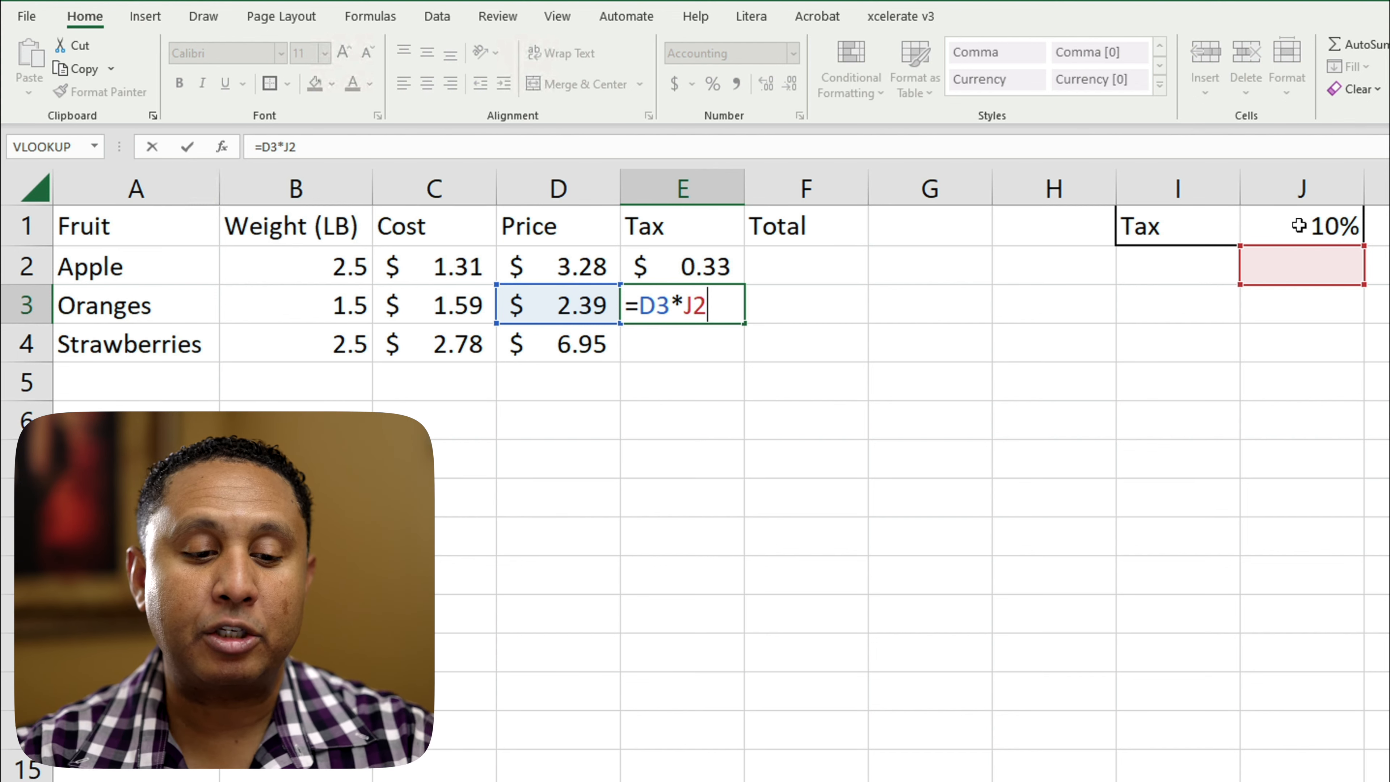
pyautogui.press('Escape')
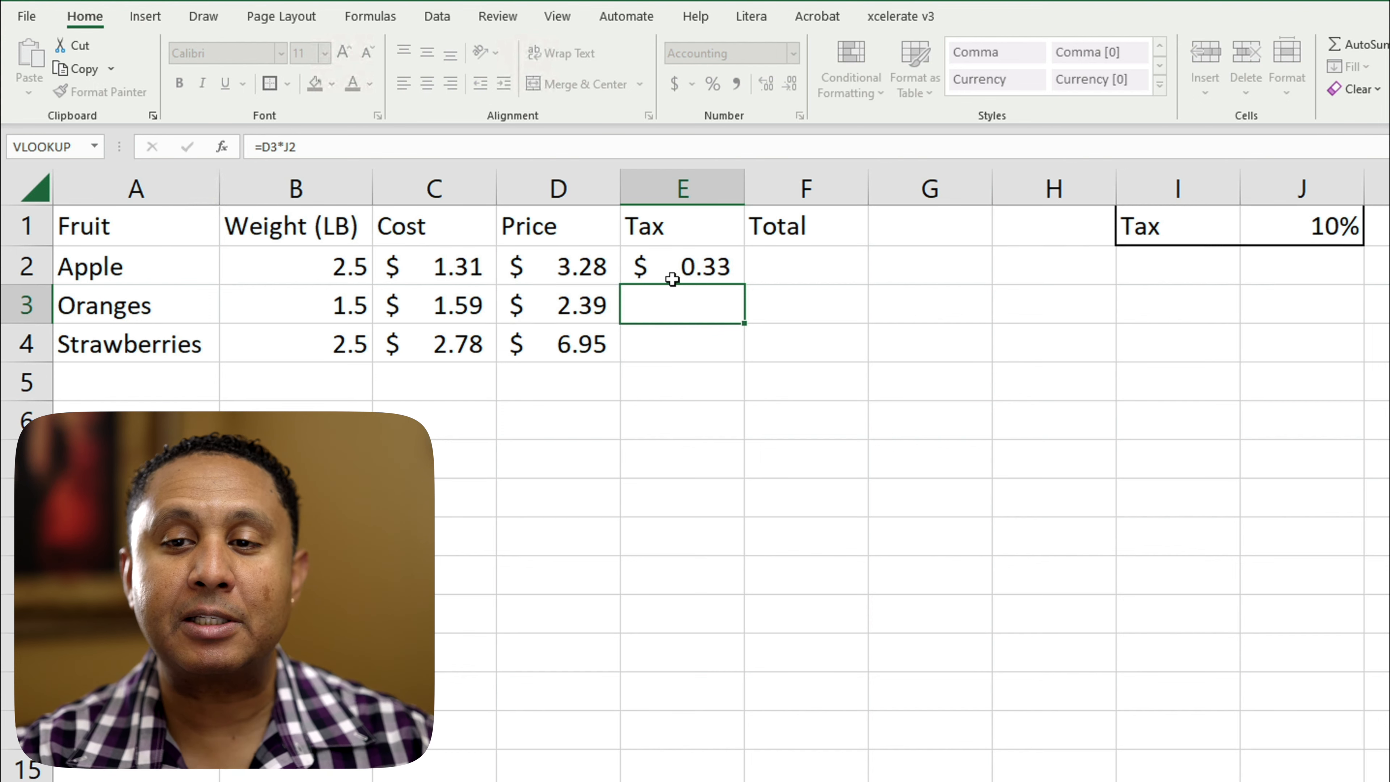
pyautogui.doubleClick(673, 277)
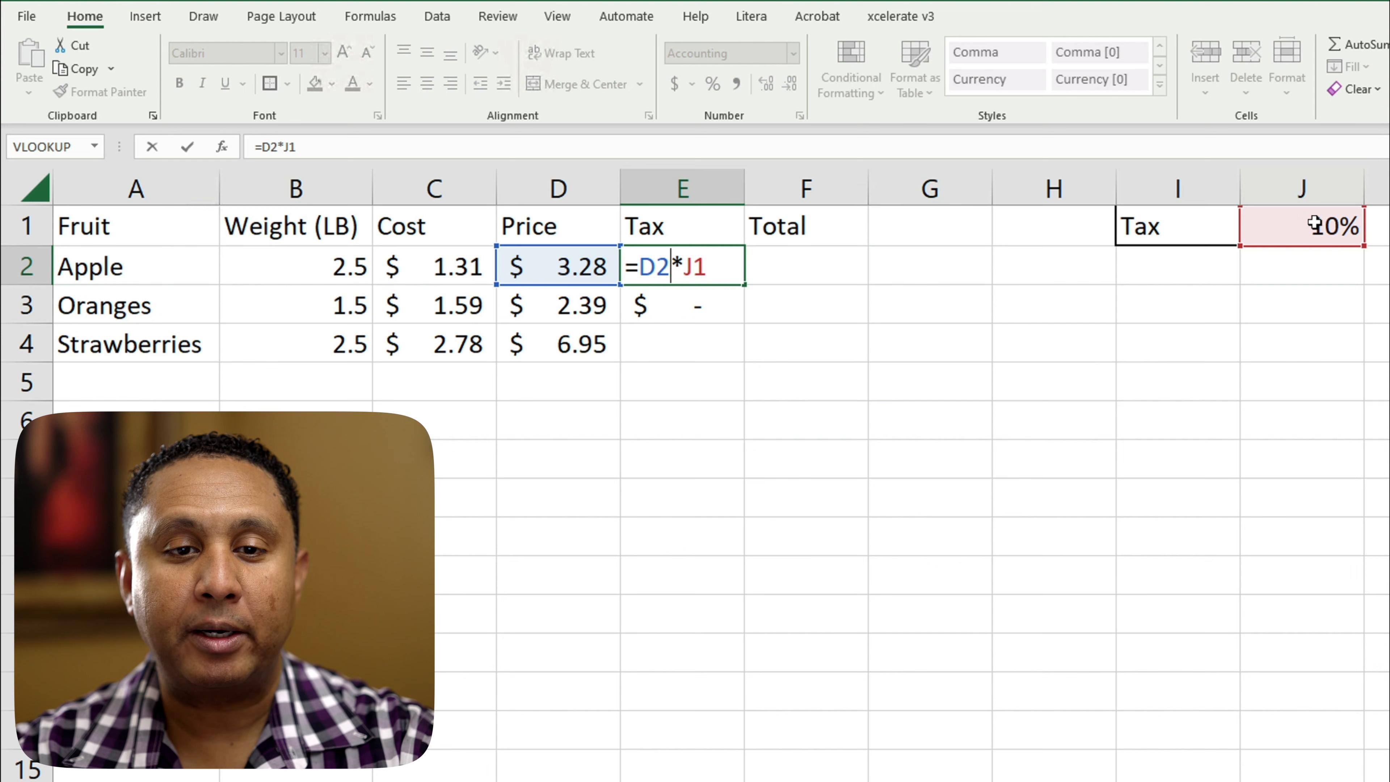
pyautogui.press('Return')
pyautogui.doubleClick(714, 305)
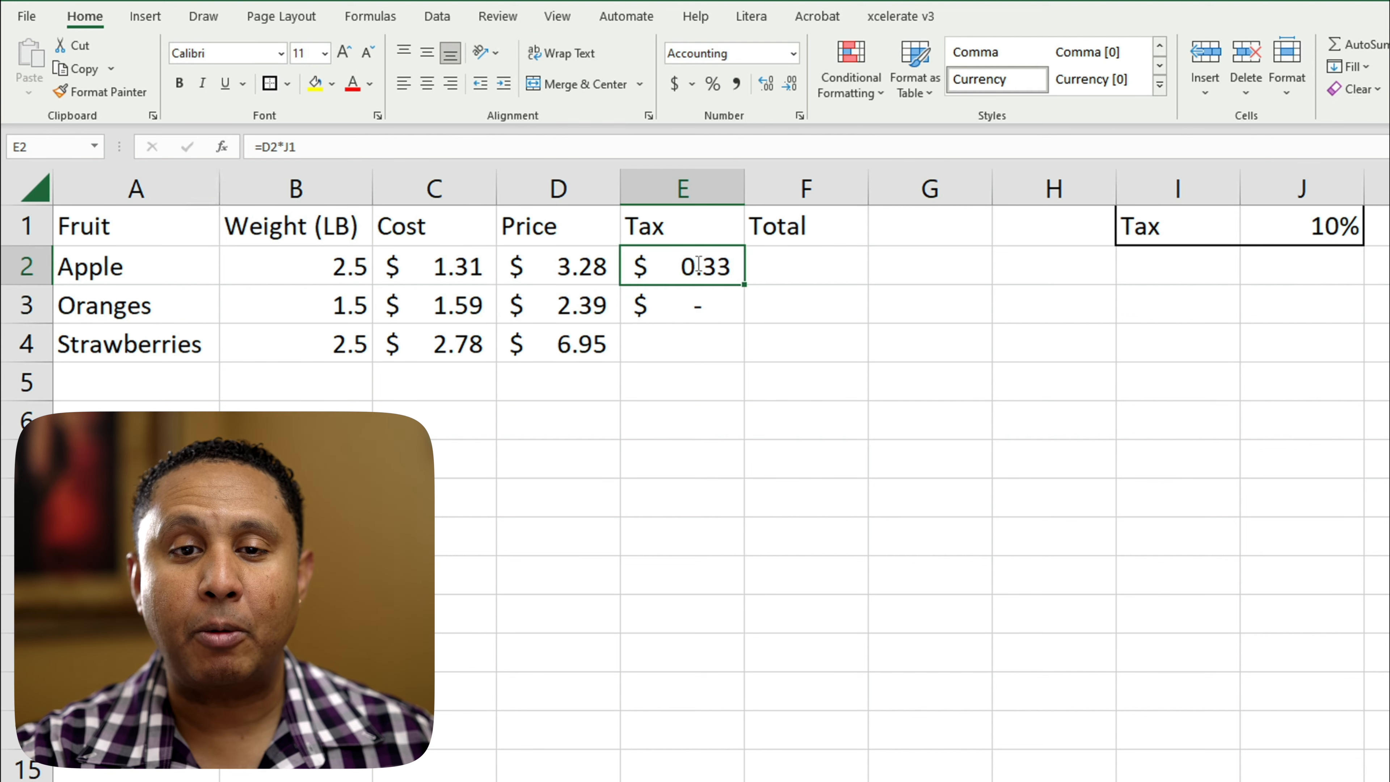
# Step: Lock the row of the tax rate reference in the Apple tax formula in E2, making it =D2*J$1
pyautogui.doubleClick(696, 265)
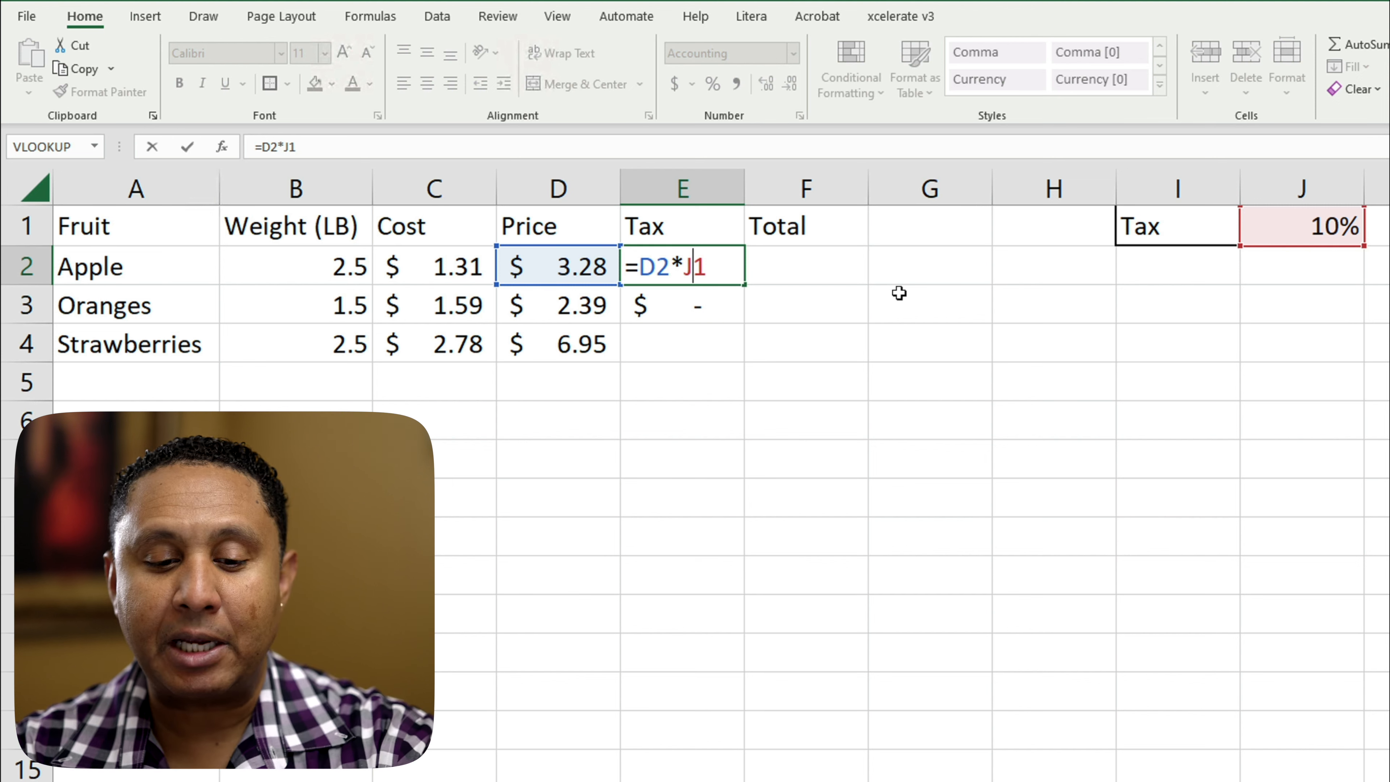
pyautogui.write('$')
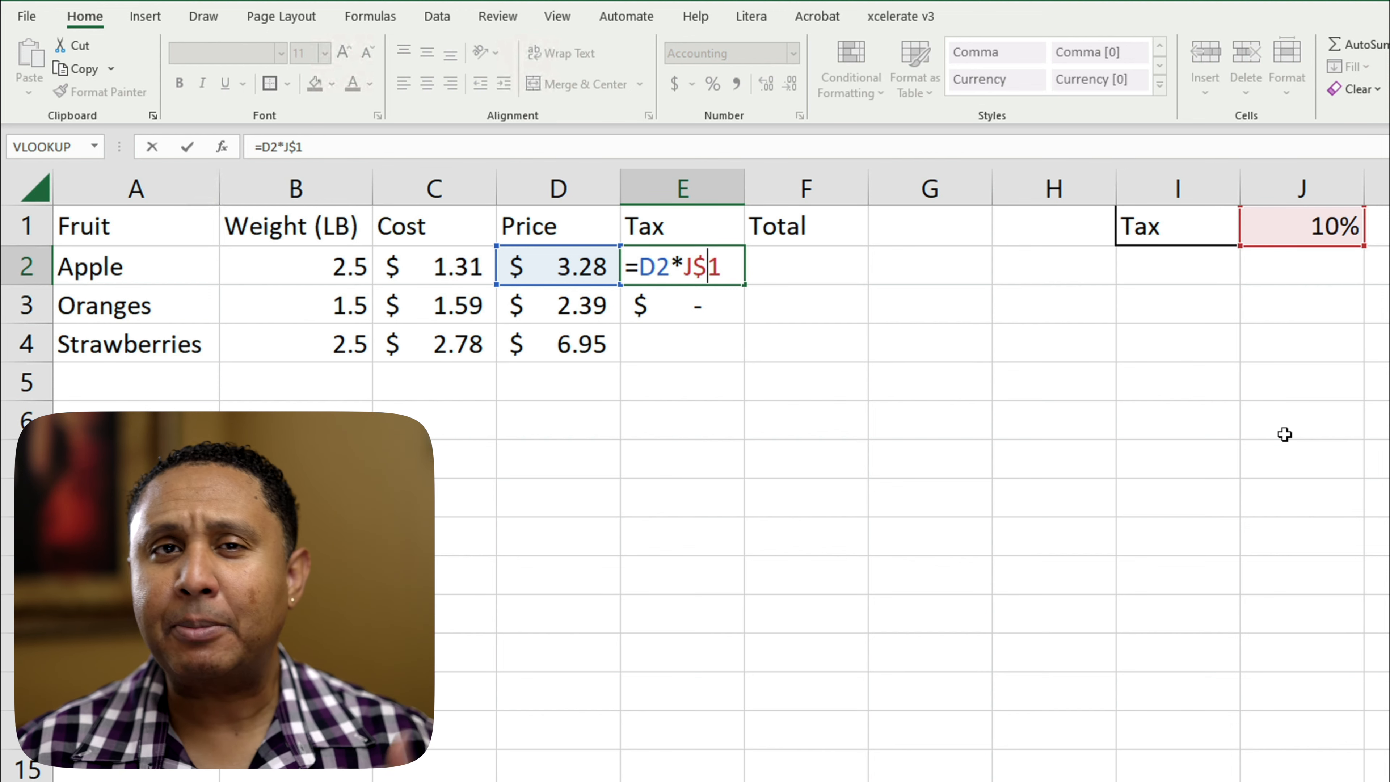
pyautogui.press('Return')
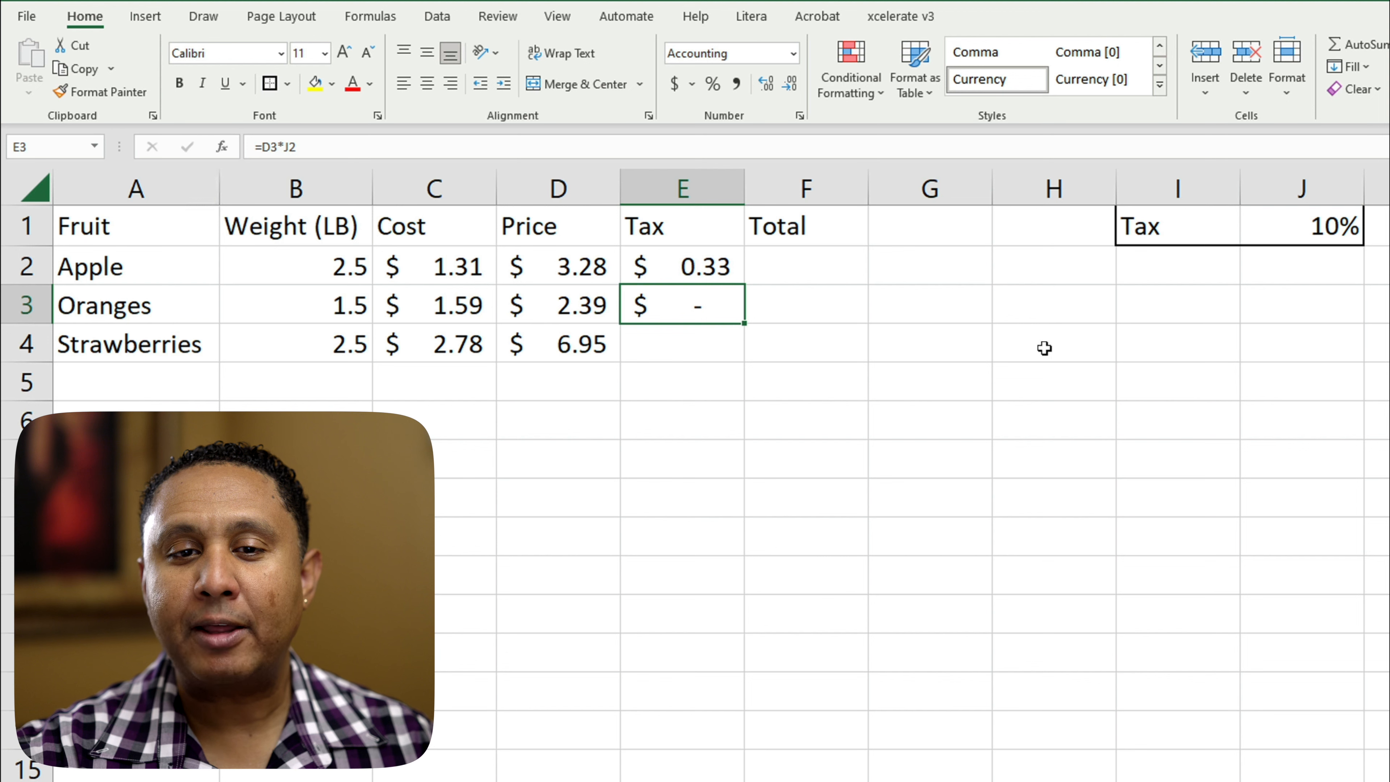
# Step: Copy the locked-row tax formula from E2 into E3 for Oranges and check the references in both cells
pyautogui.click(693, 267)
pyautogui.hotkey('ctrl', 'c')
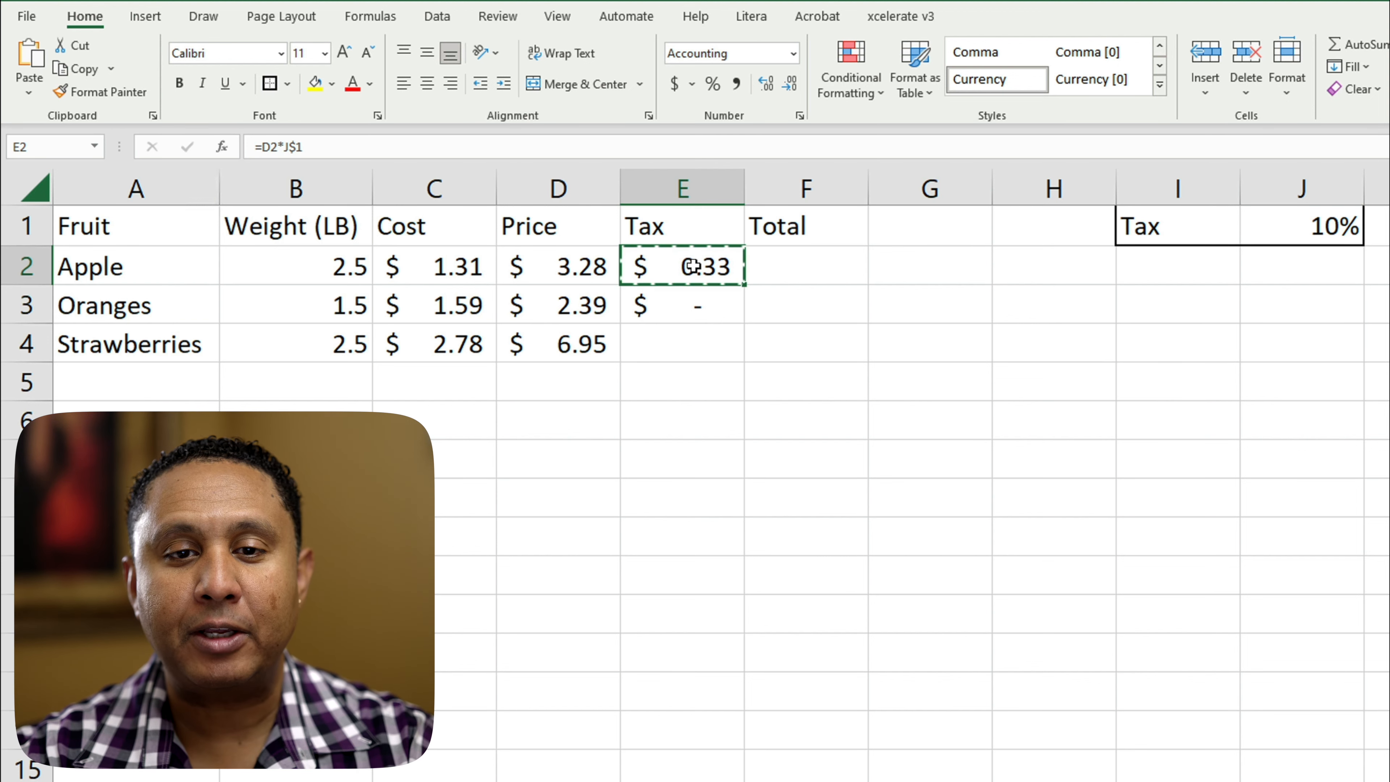
pyautogui.click(689, 305)
pyautogui.hotkey('ctrl', 'v')
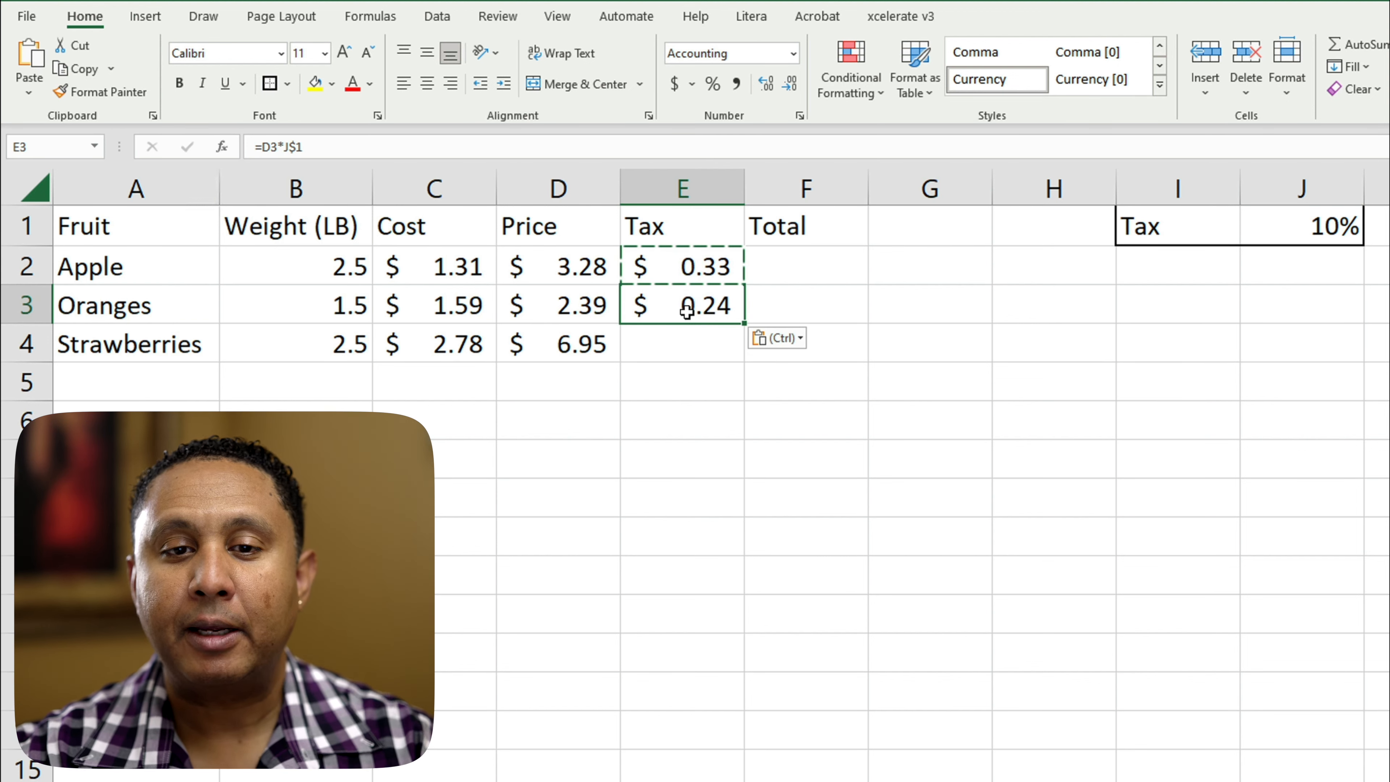
pyautogui.click(710, 266)
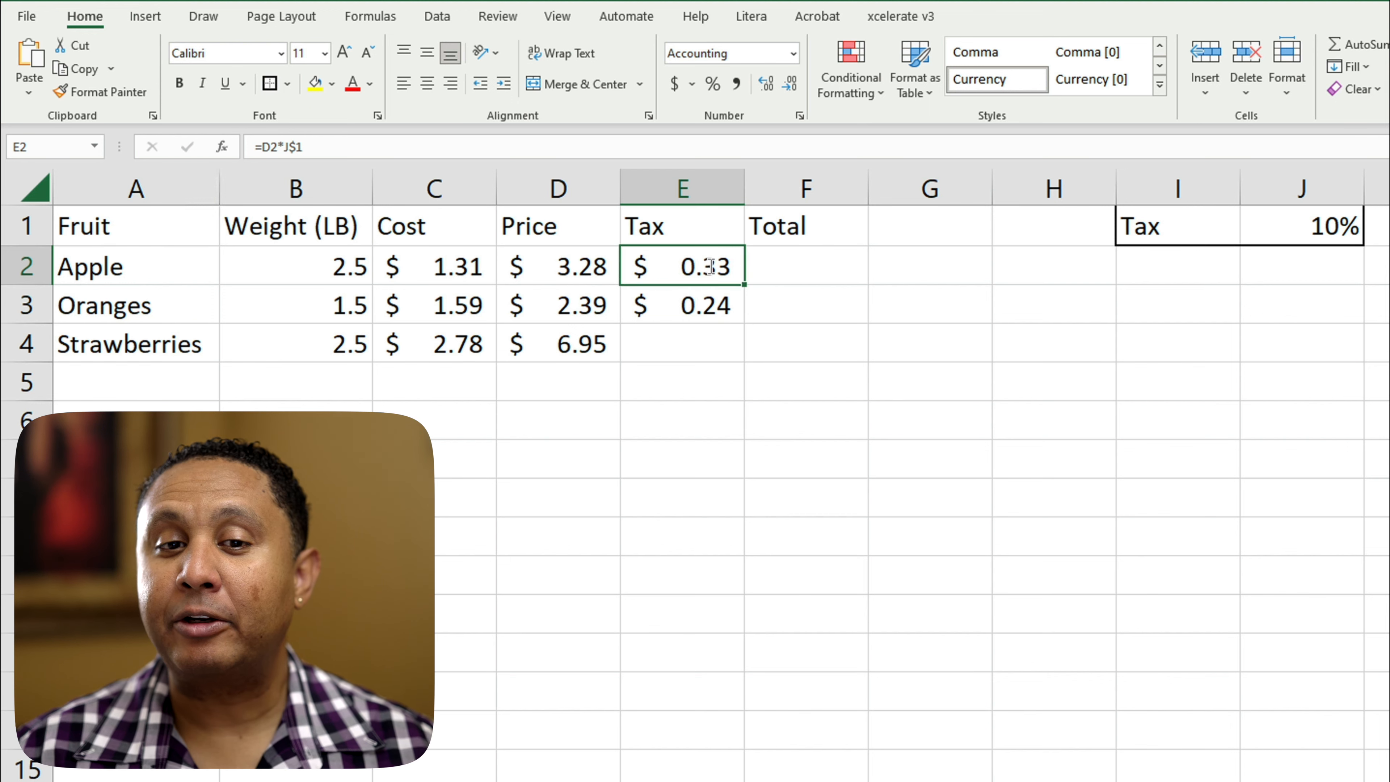
pyautogui.doubleClick(710, 267)
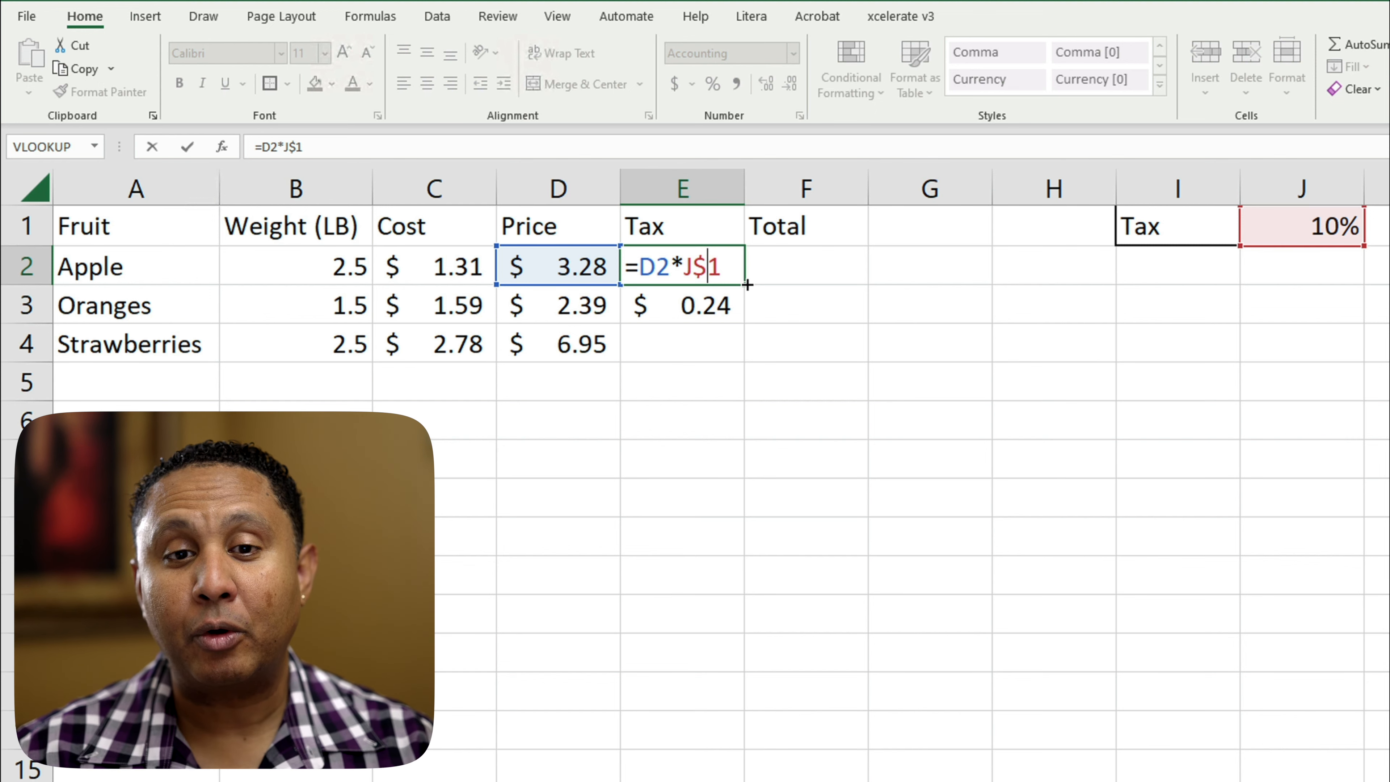
pyautogui.press('Return')
pyautogui.doubleClick(719, 302)
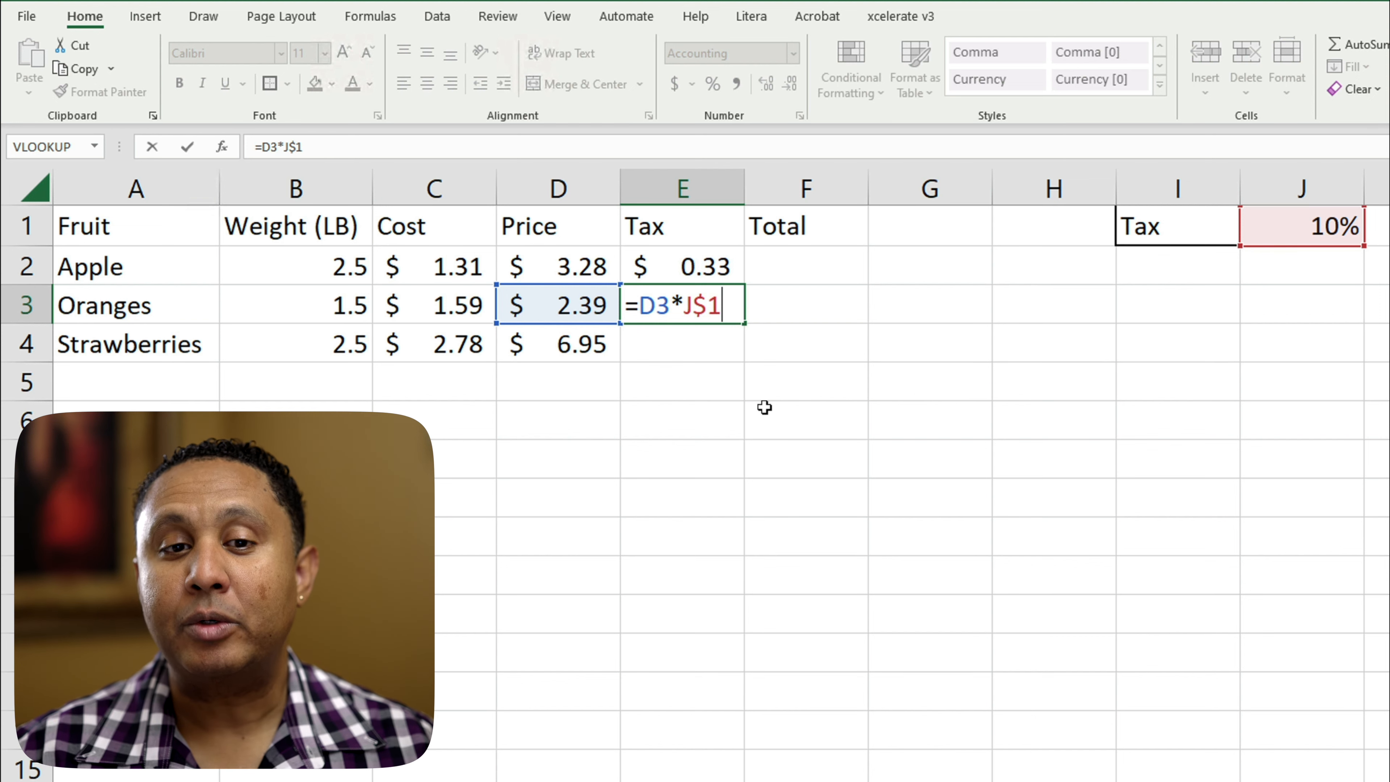
# Step: Copy the Apple tax formula from E2 over the range E2:E4 and check the references in the Strawberries tax formula
pyautogui.click(684, 258)
pyautogui.hotkey('ctrl', 'c')
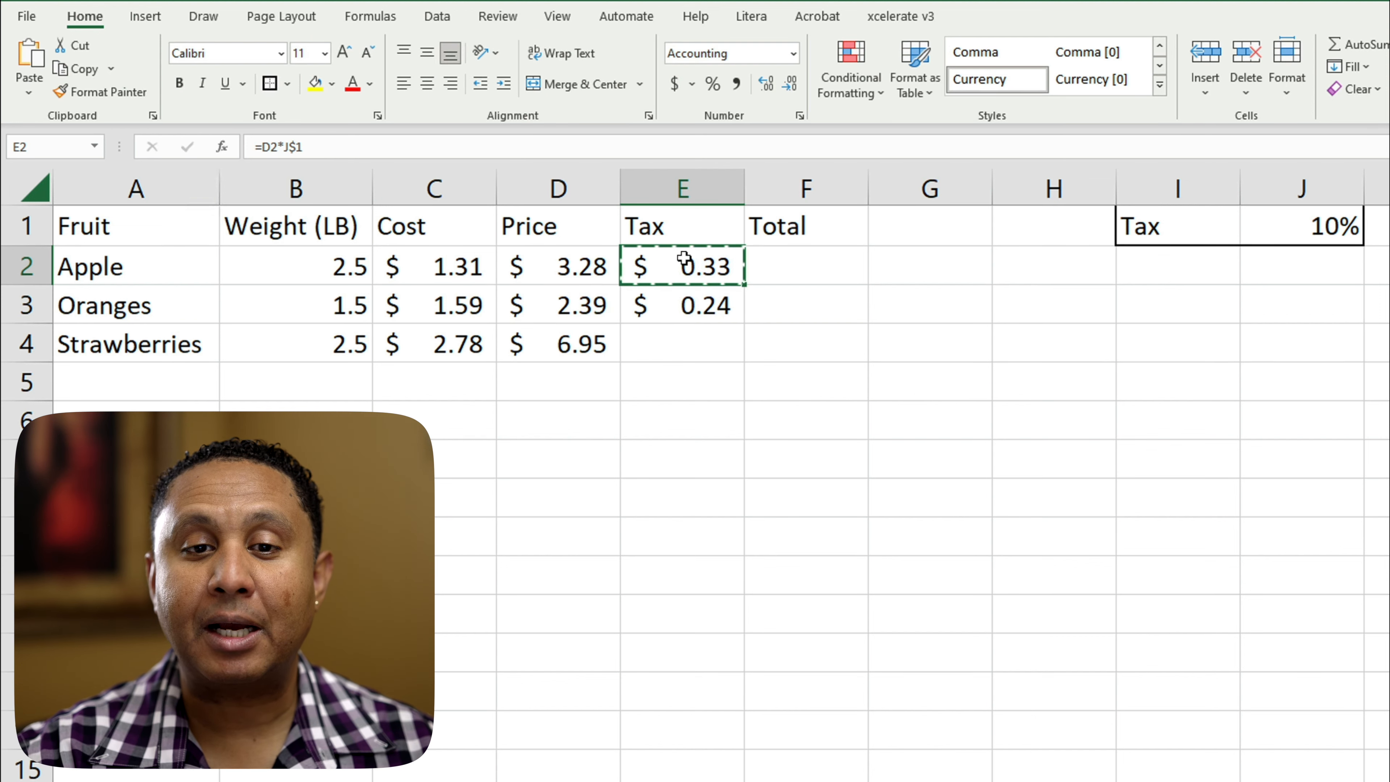
pyautogui.hotkey('shift', 'Down')
pyautogui.hotkey('shift', 'Down')
pyautogui.hotkey('shift', 'Down')
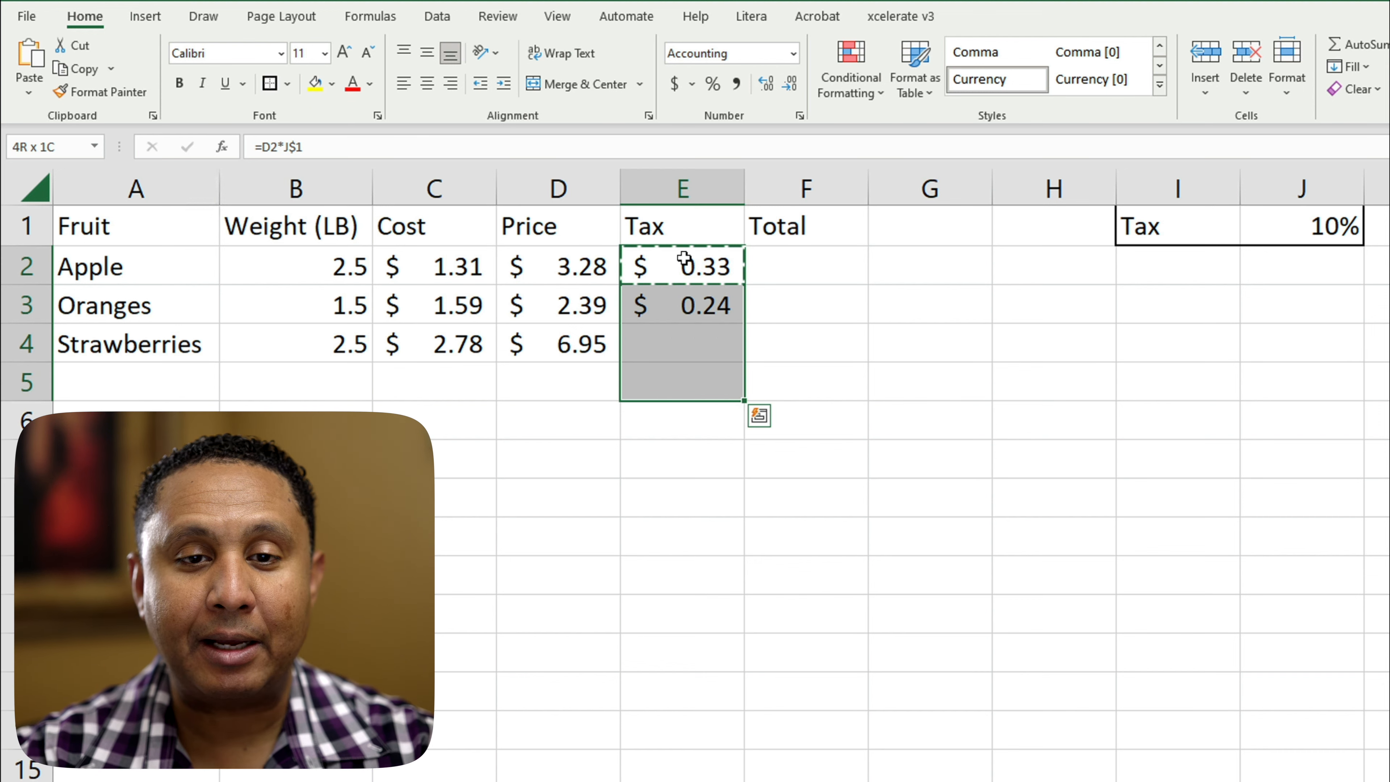
pyautogui.hotkey('shift', 'Up')
pyautogui.hotkey('ctrl', 'v')
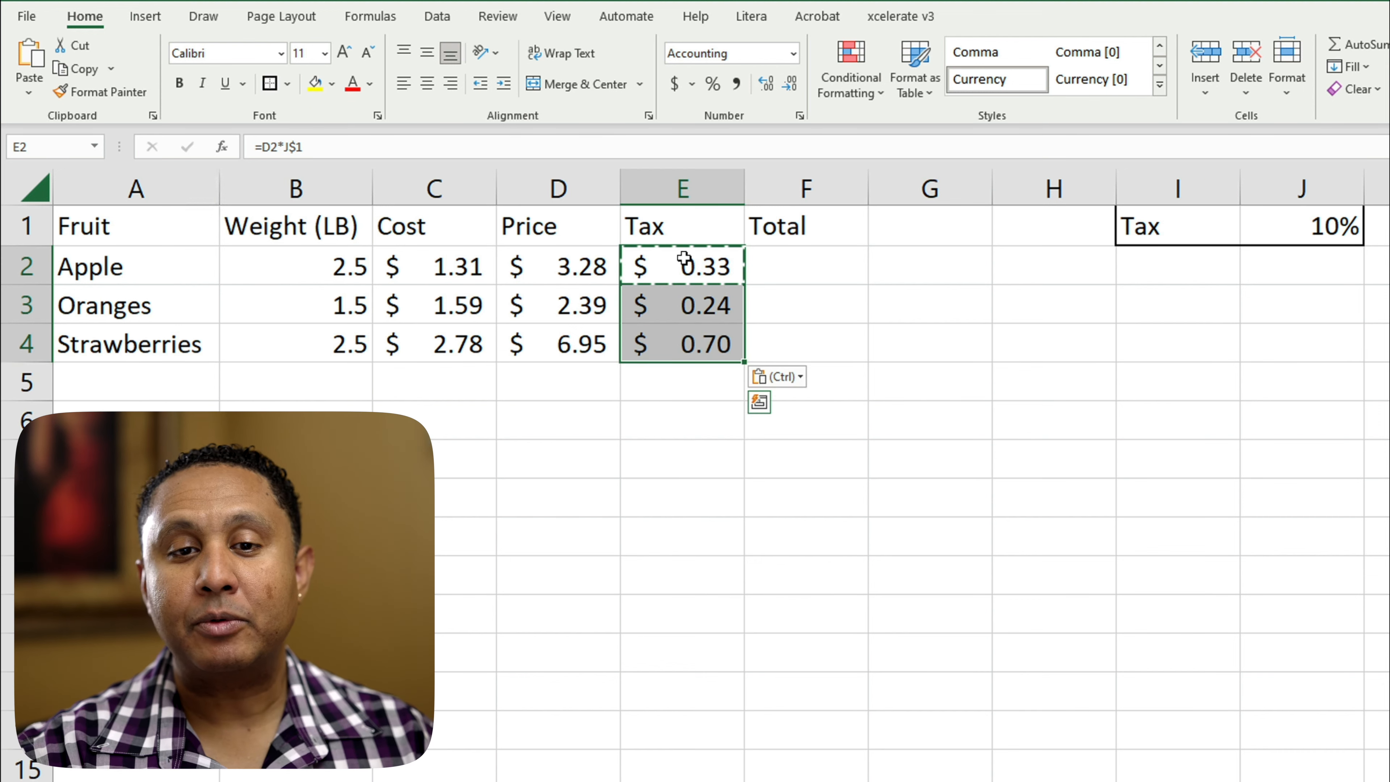
pyautogui.press('Escape')
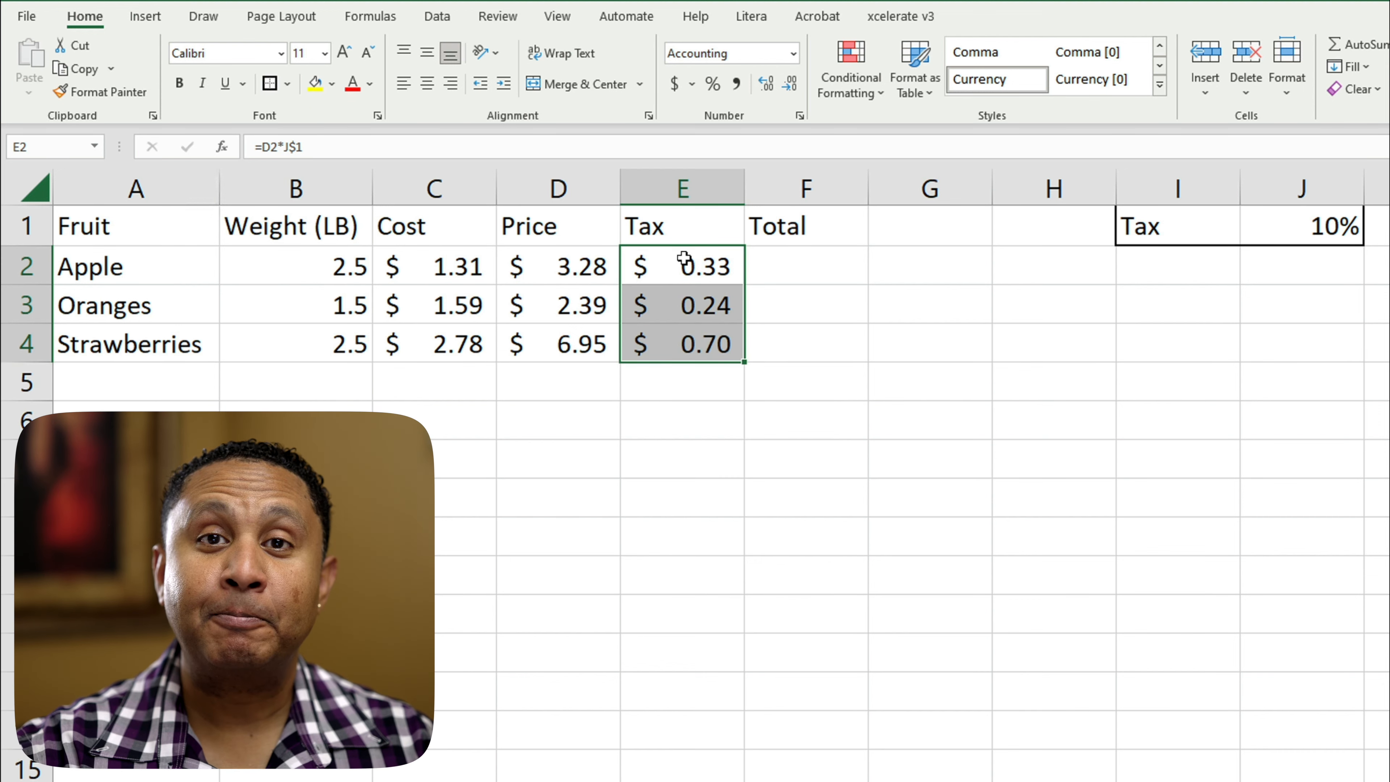
pyautogui.click(672, 342)
pyautogui.doubleClick(697, 353)
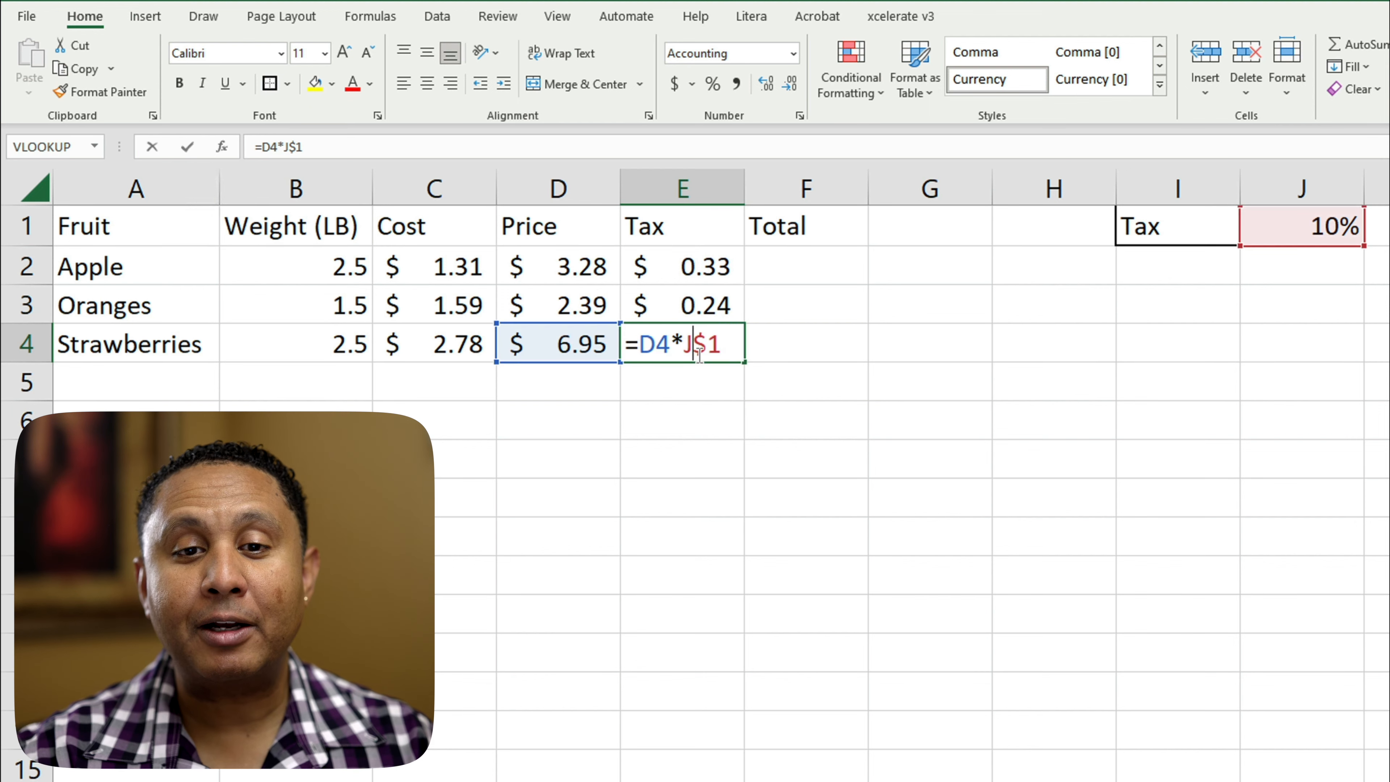